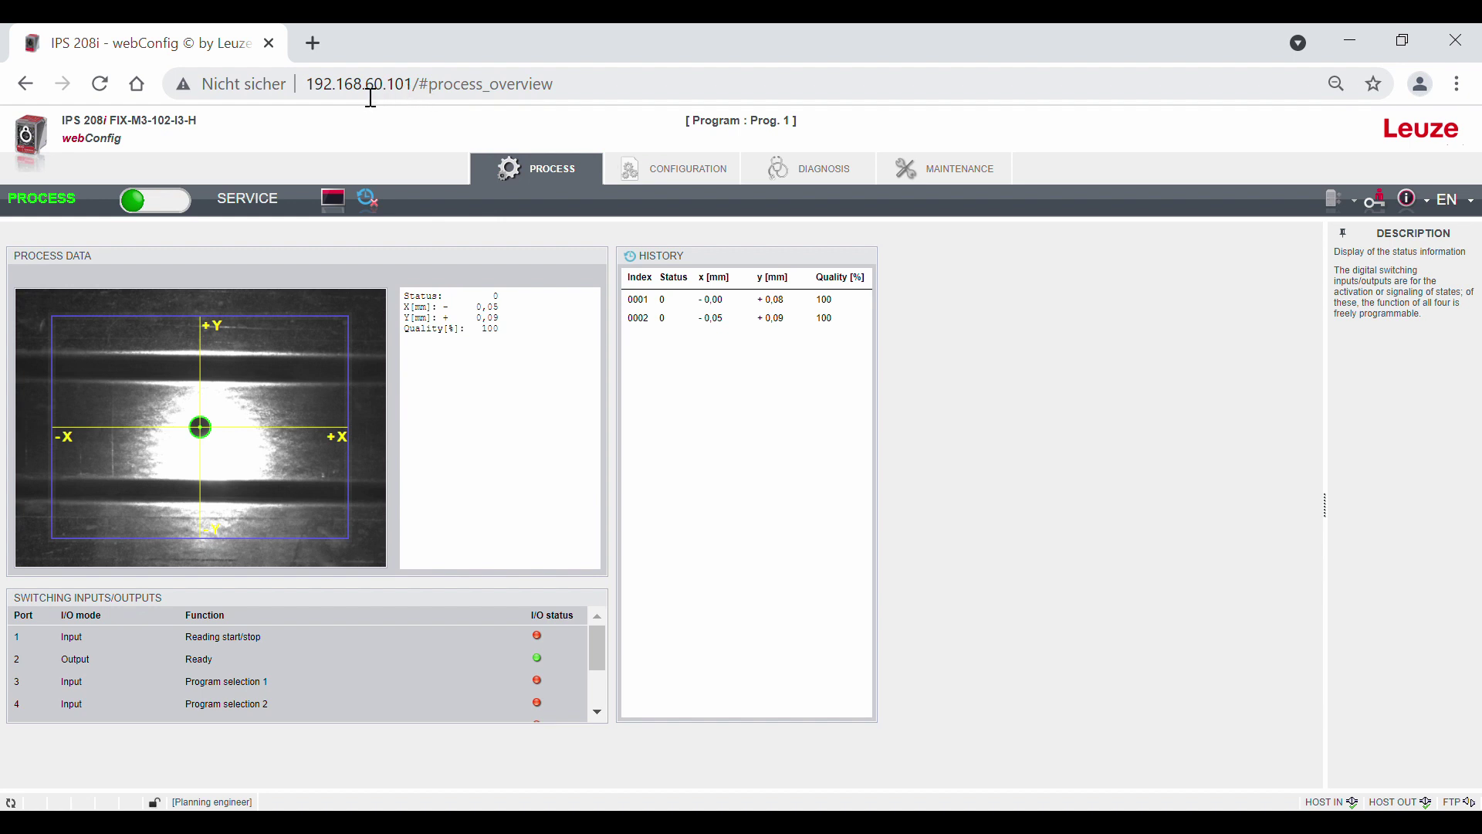
- Highlight the sensor's IP address, view history measurement 0002, then switch the sensor to service mode
double_click(318, 85)
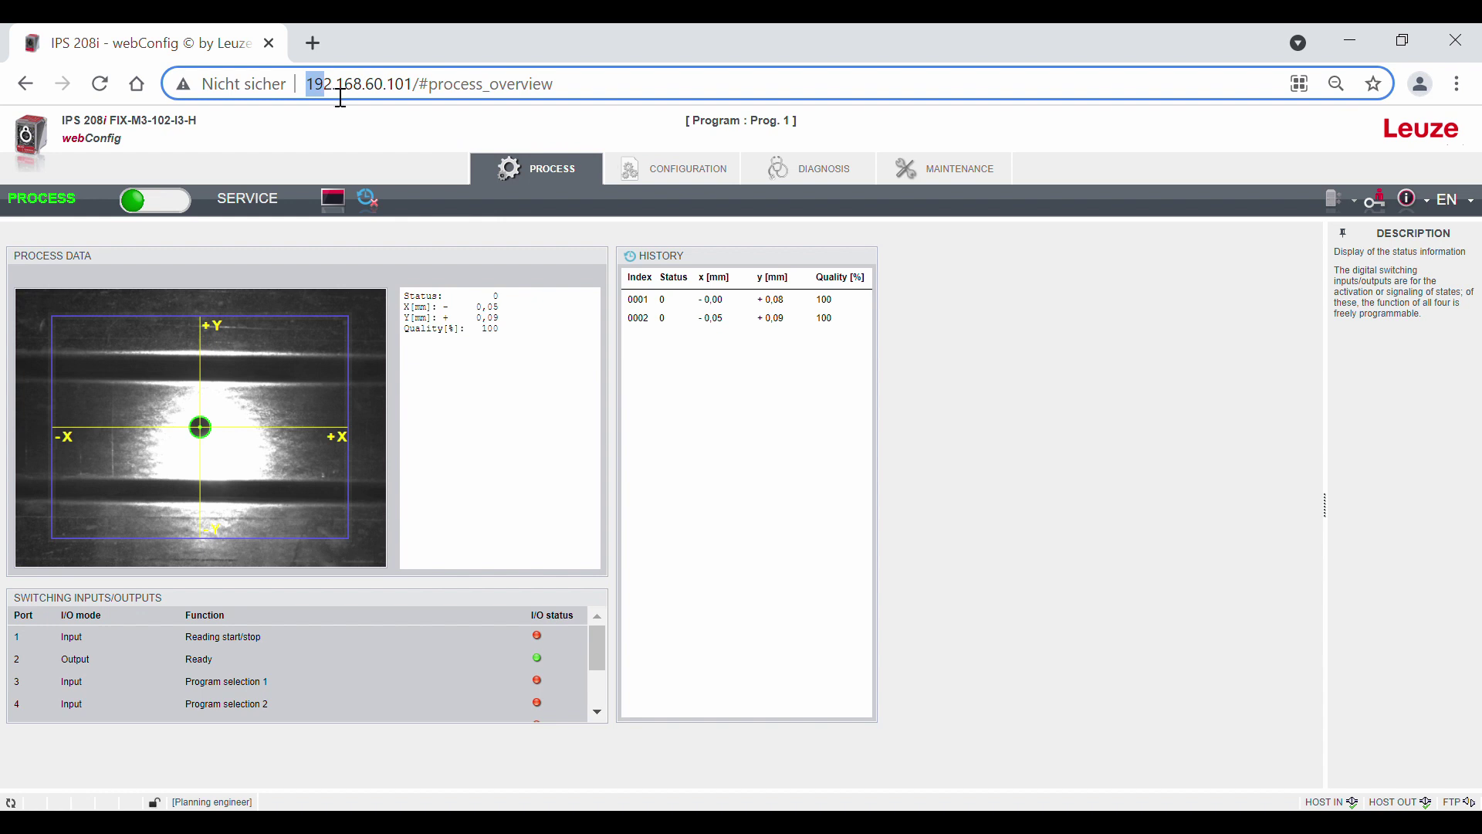
drag(343, 98, 569, 103)
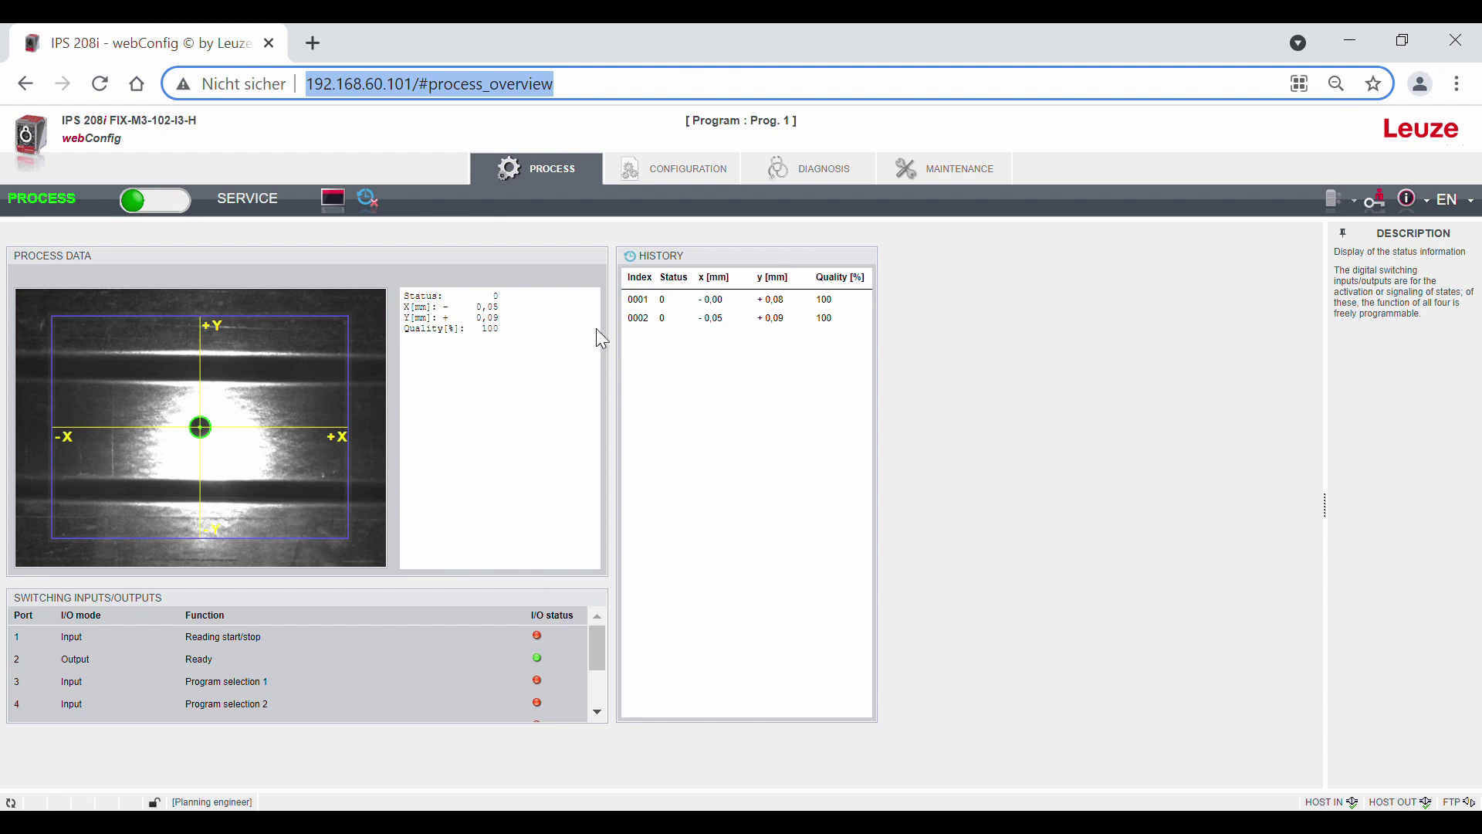
click(648, 332)
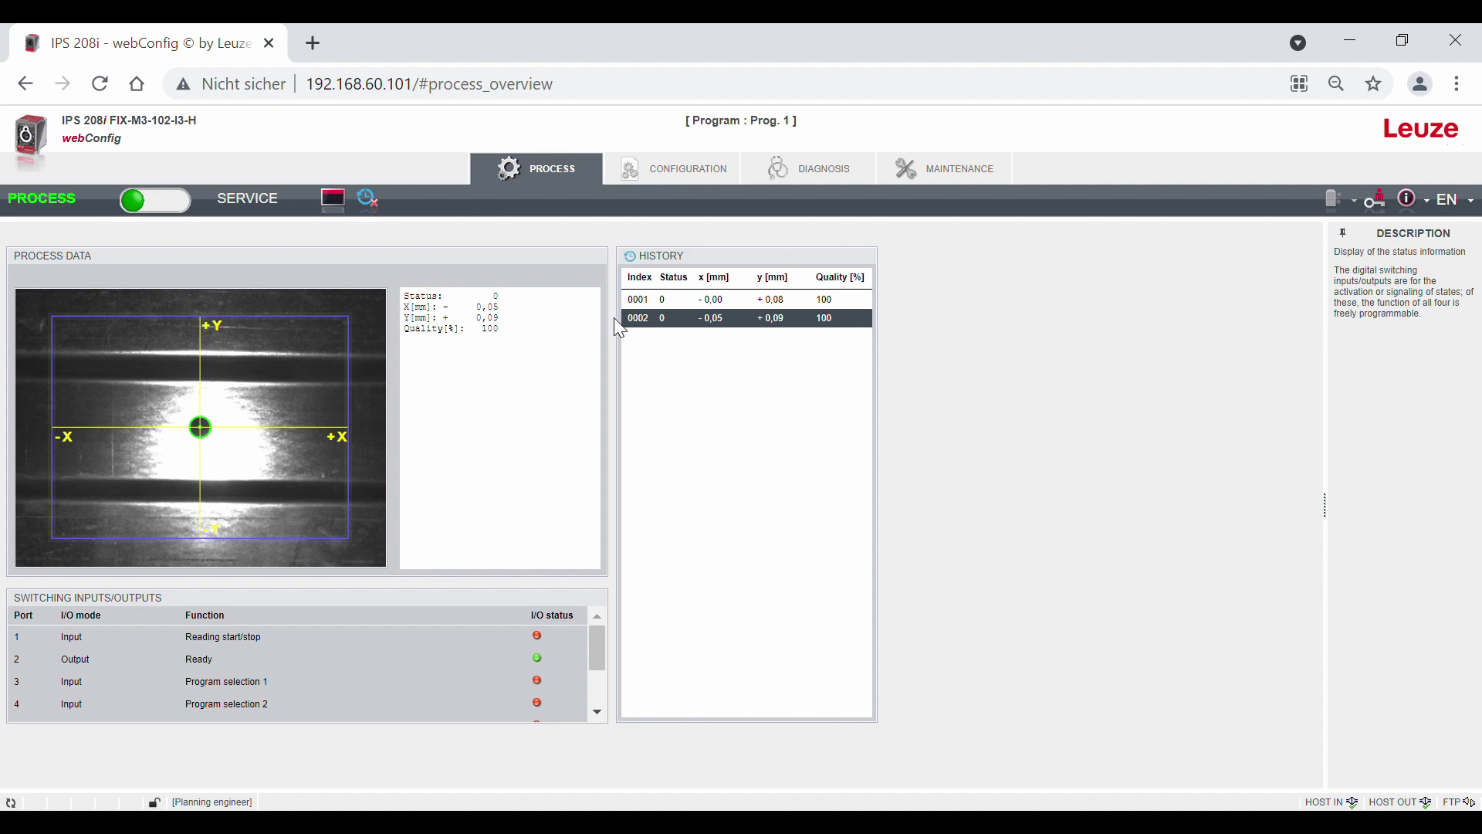
click(165, 199)
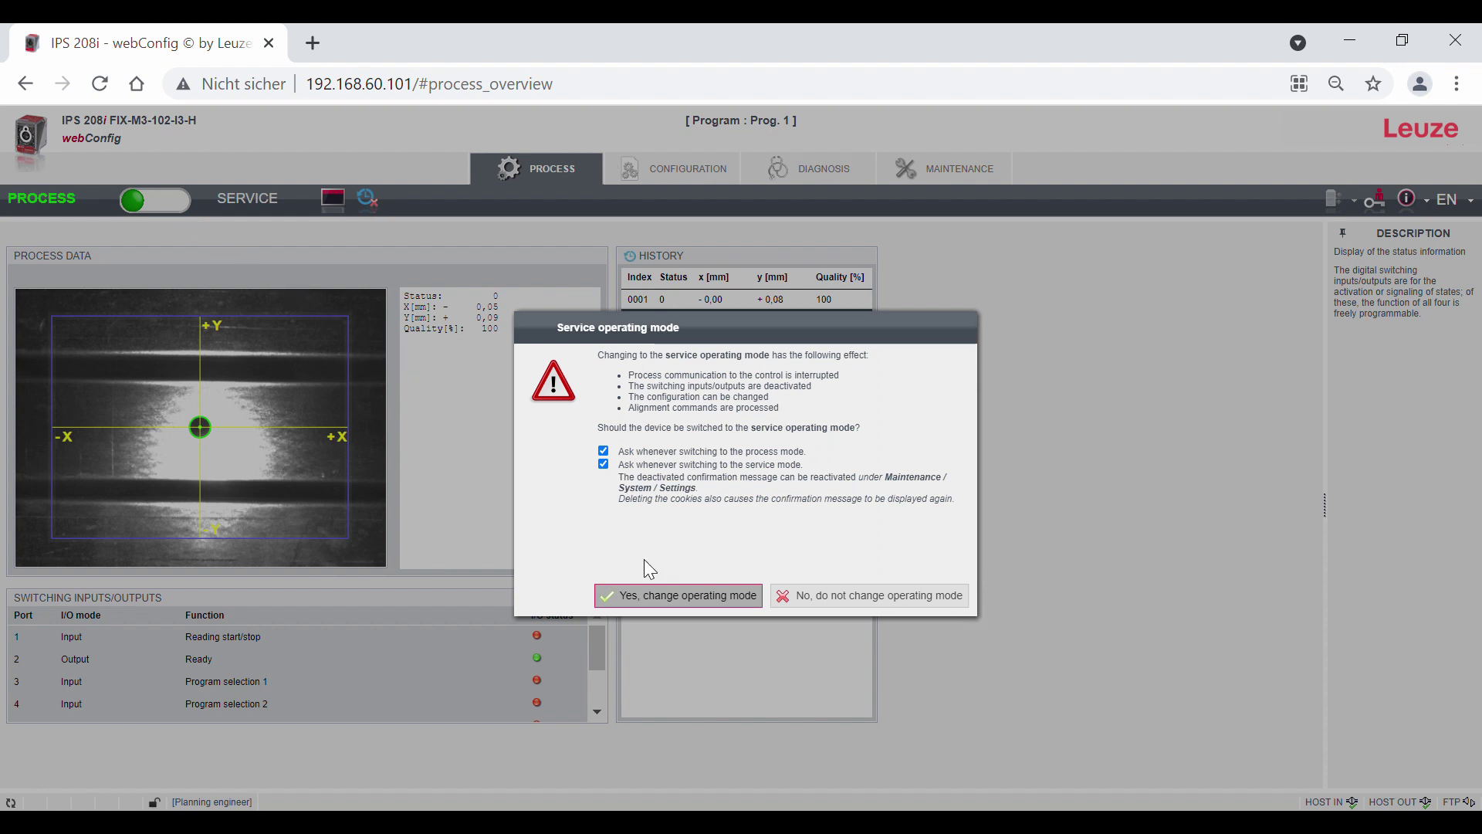
click(669, 593)
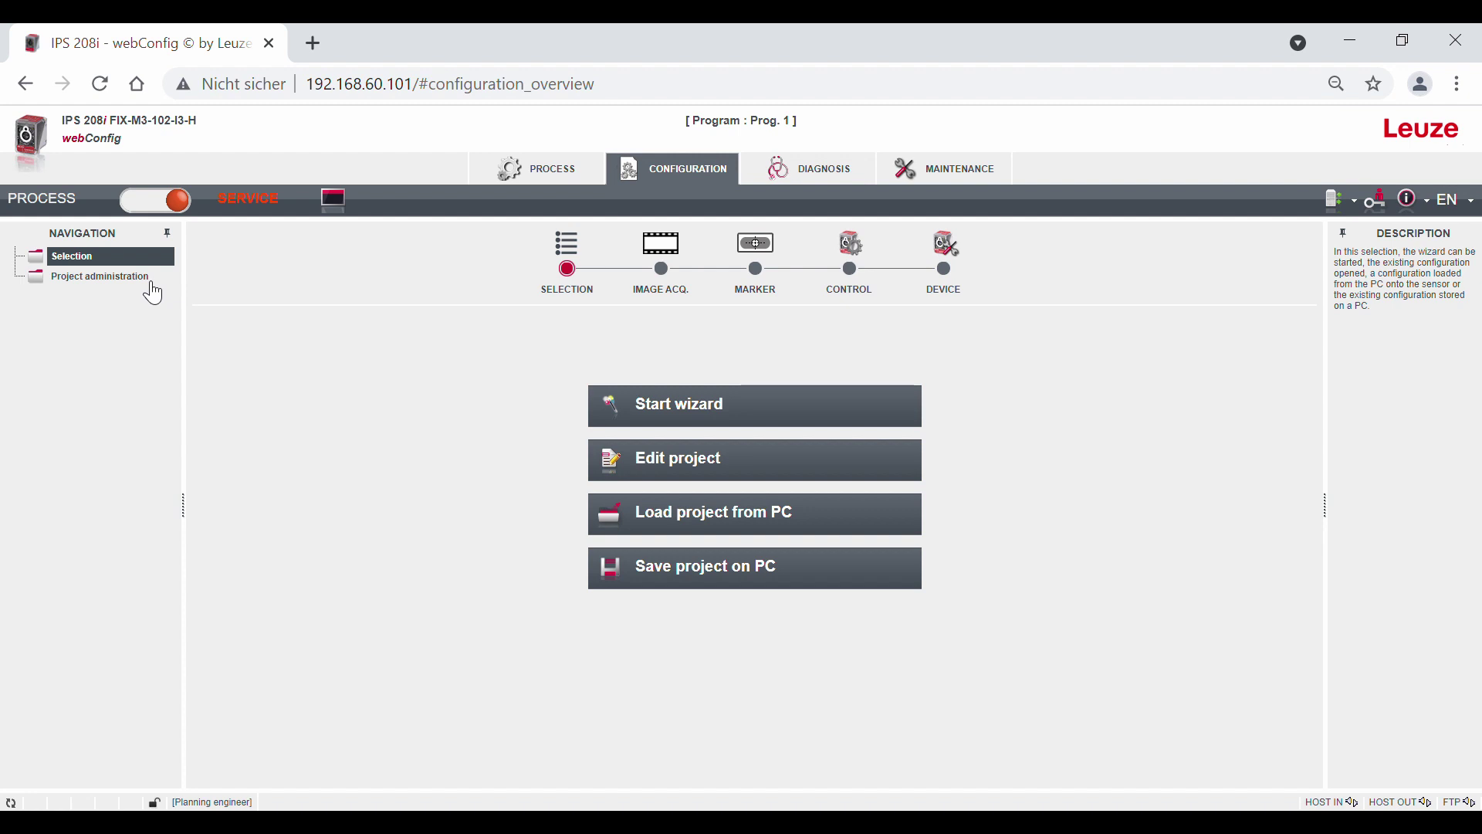
- Look over the stored check programs in Project administration, then return to the Selection page
click(151, 281)
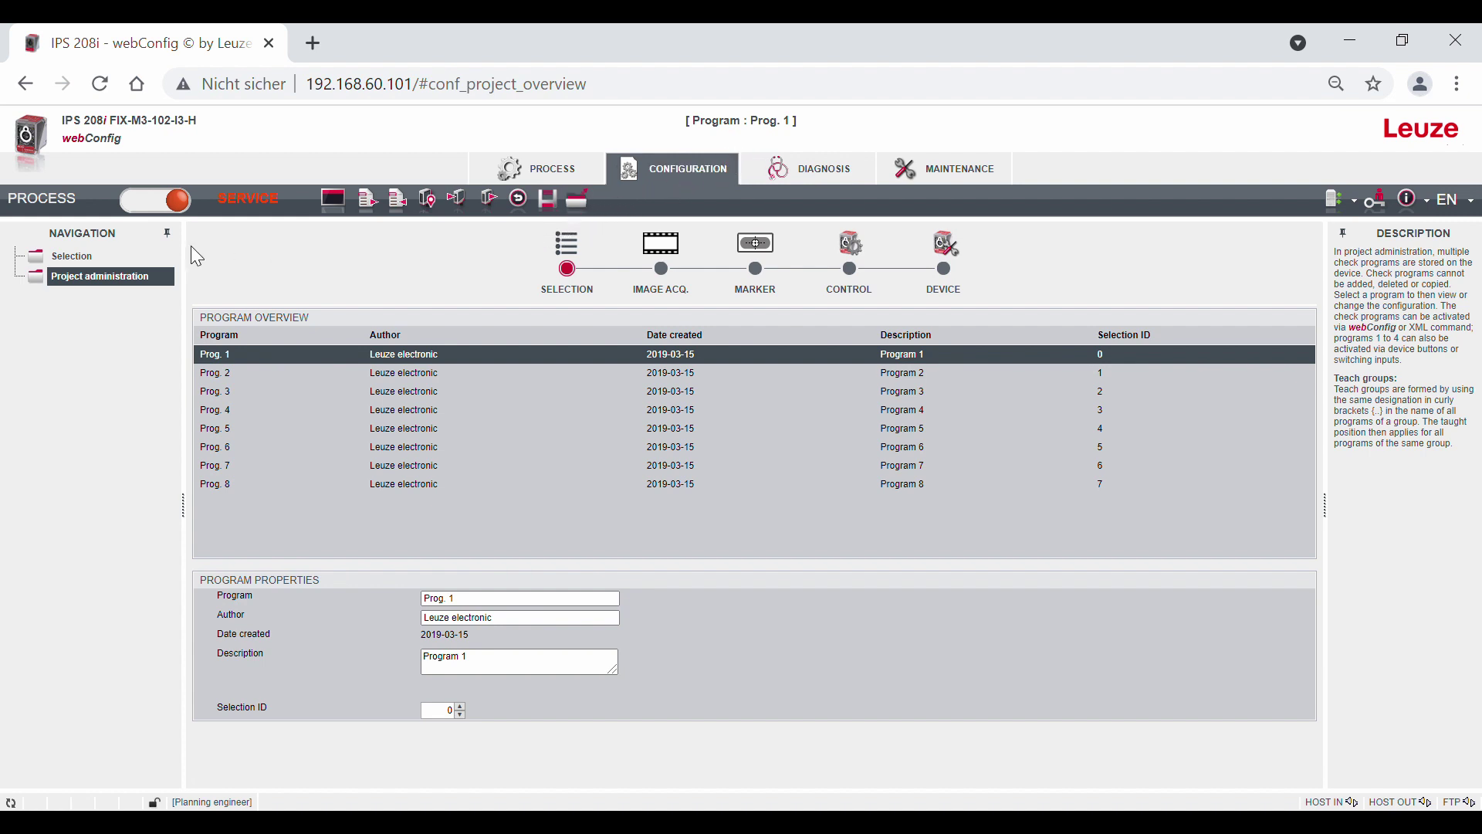
click(126, 257)
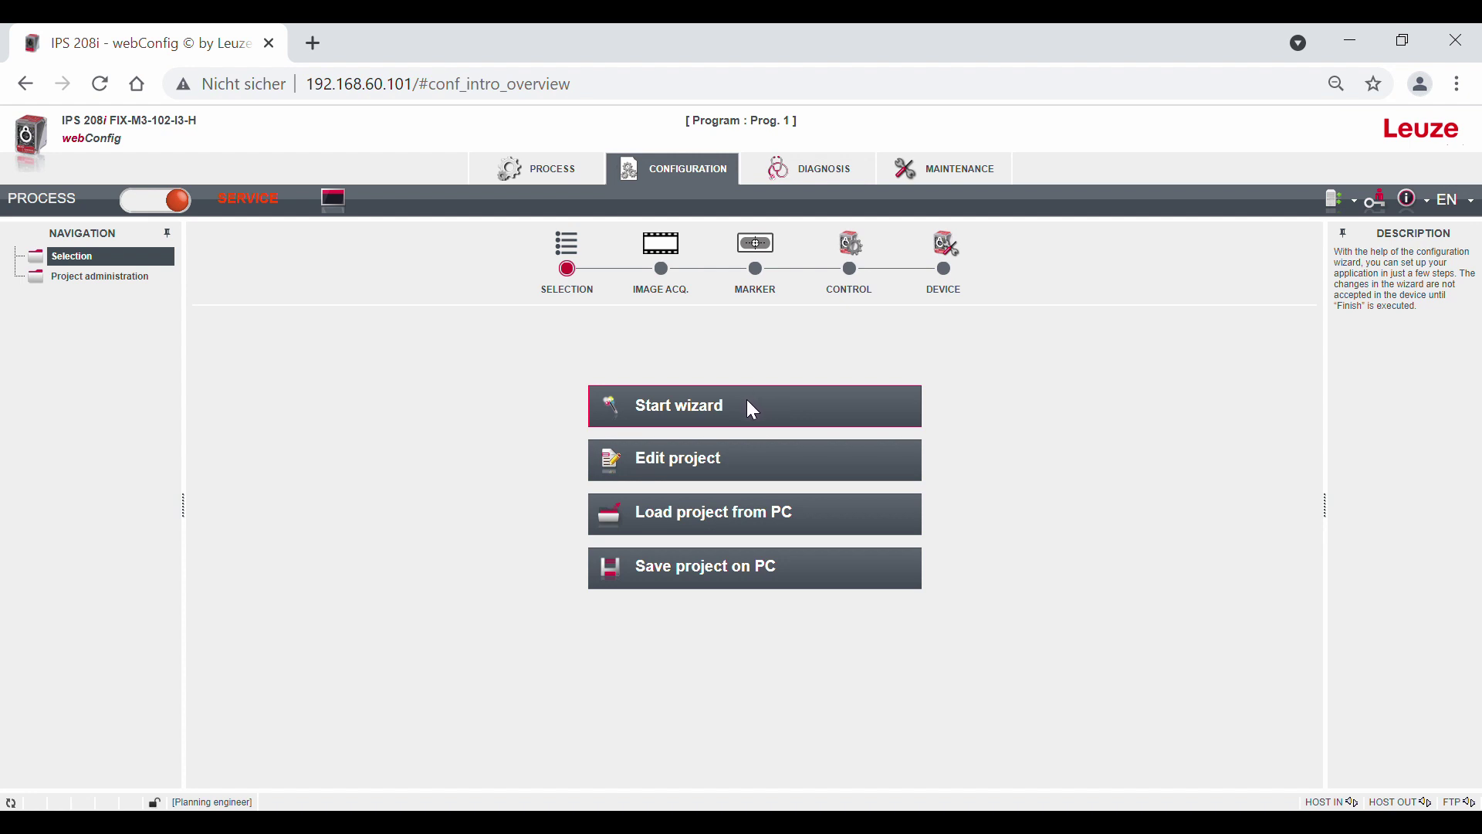
- Start the configuration wizard and continue with Prog. 1 to the Image step
click(737, 403)
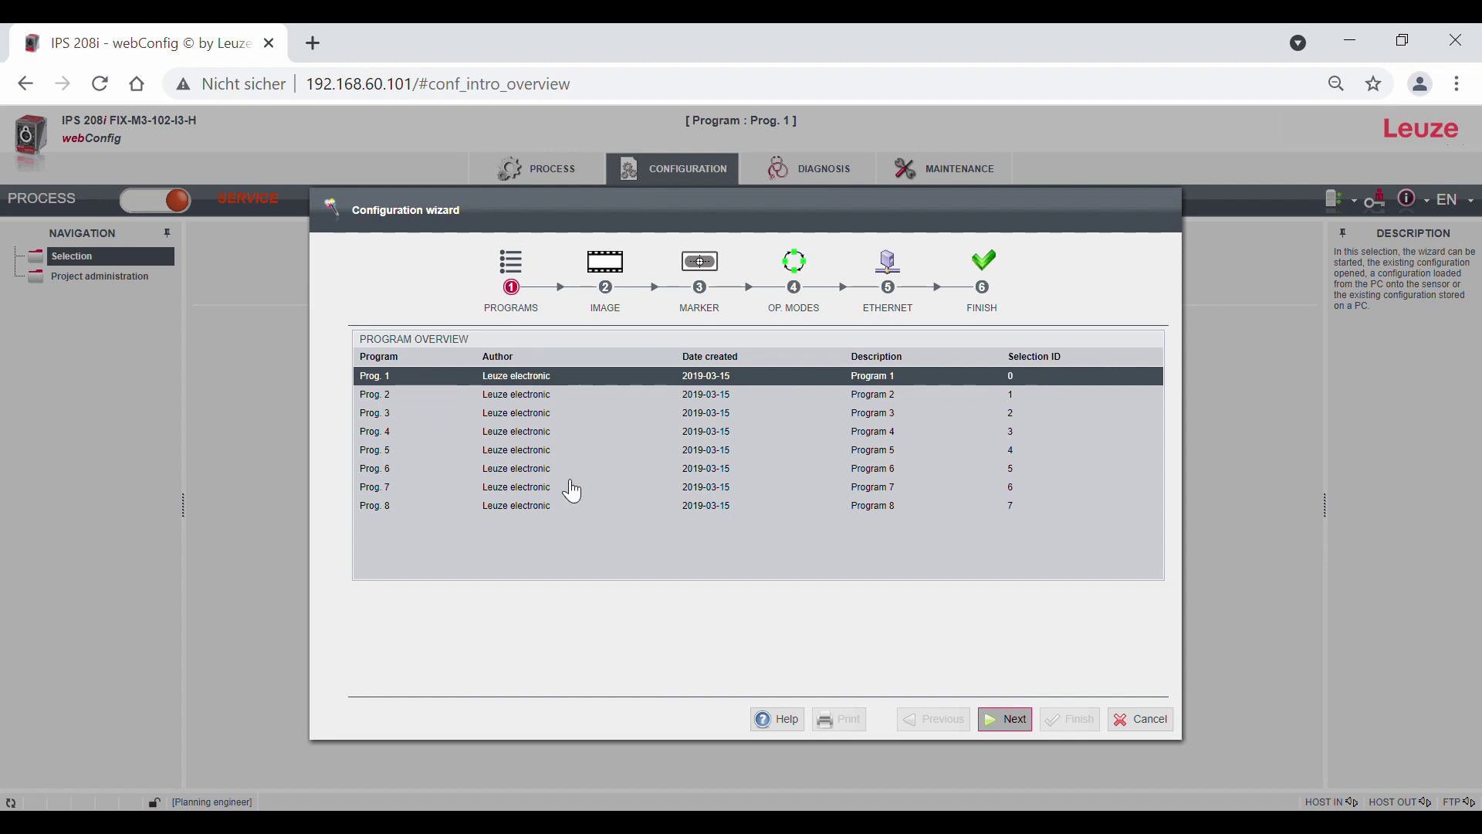
click(1016, 716)
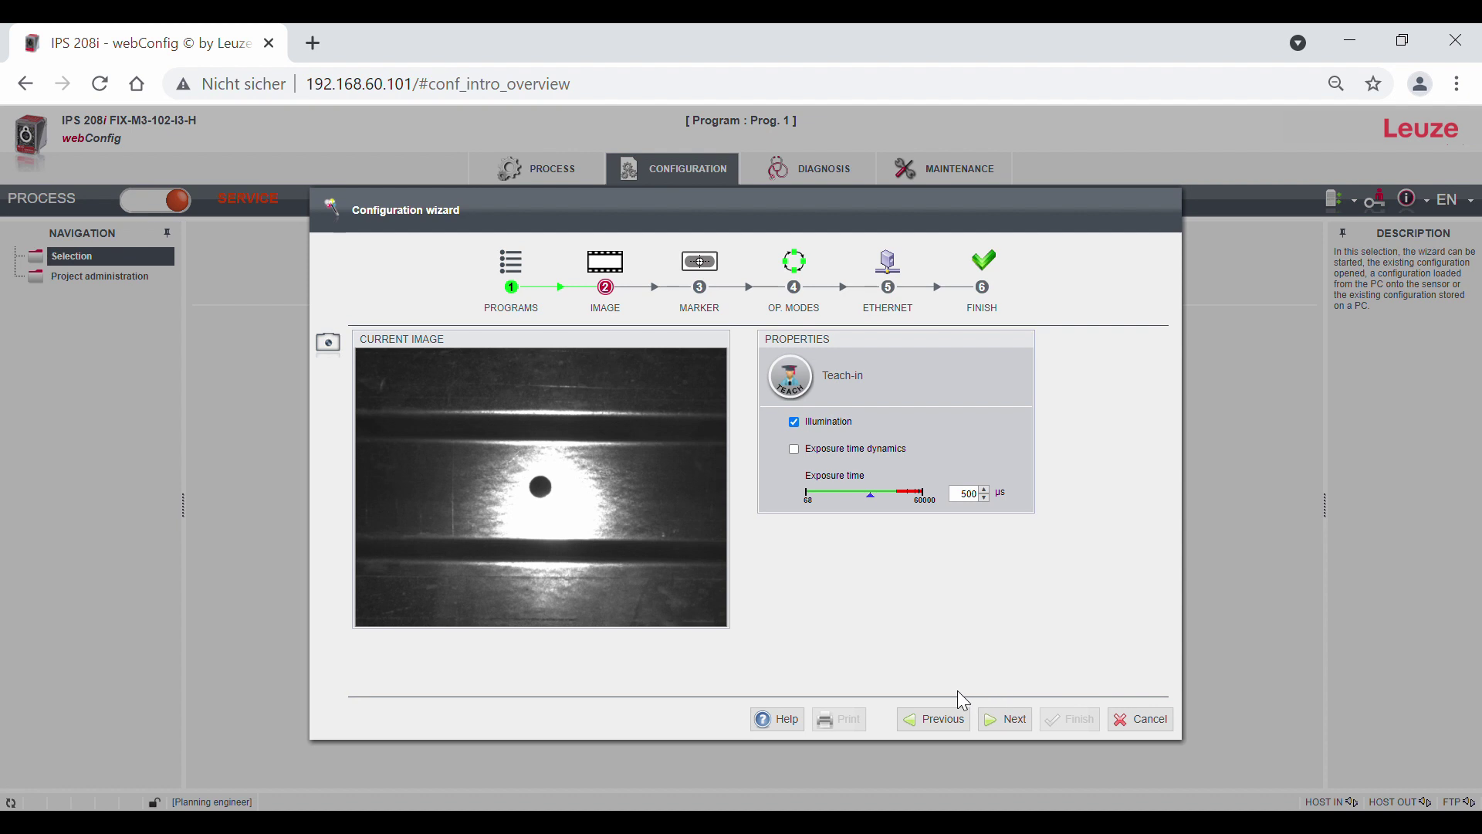
click(788, 718)
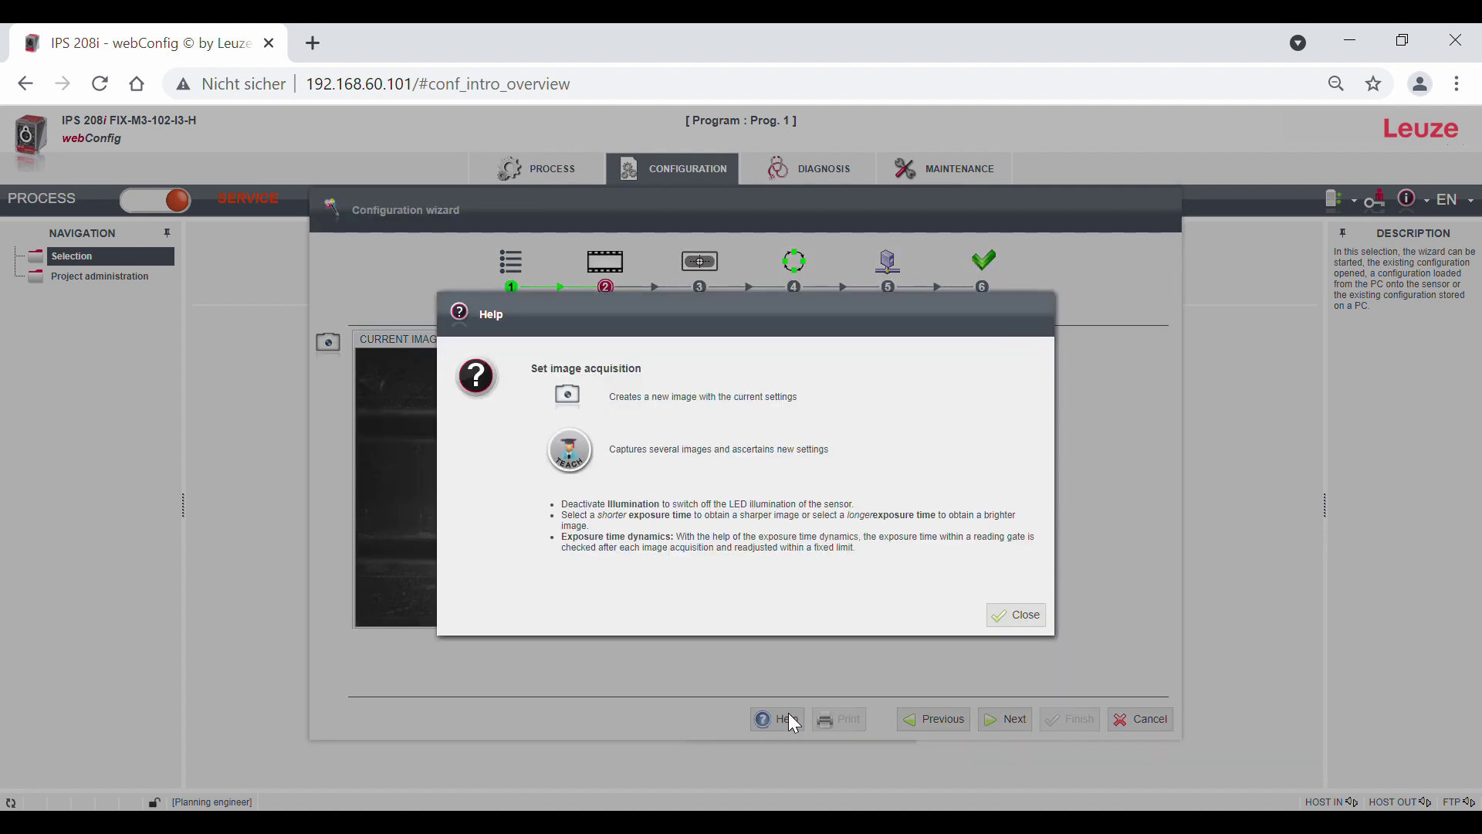
click(1007, 617)
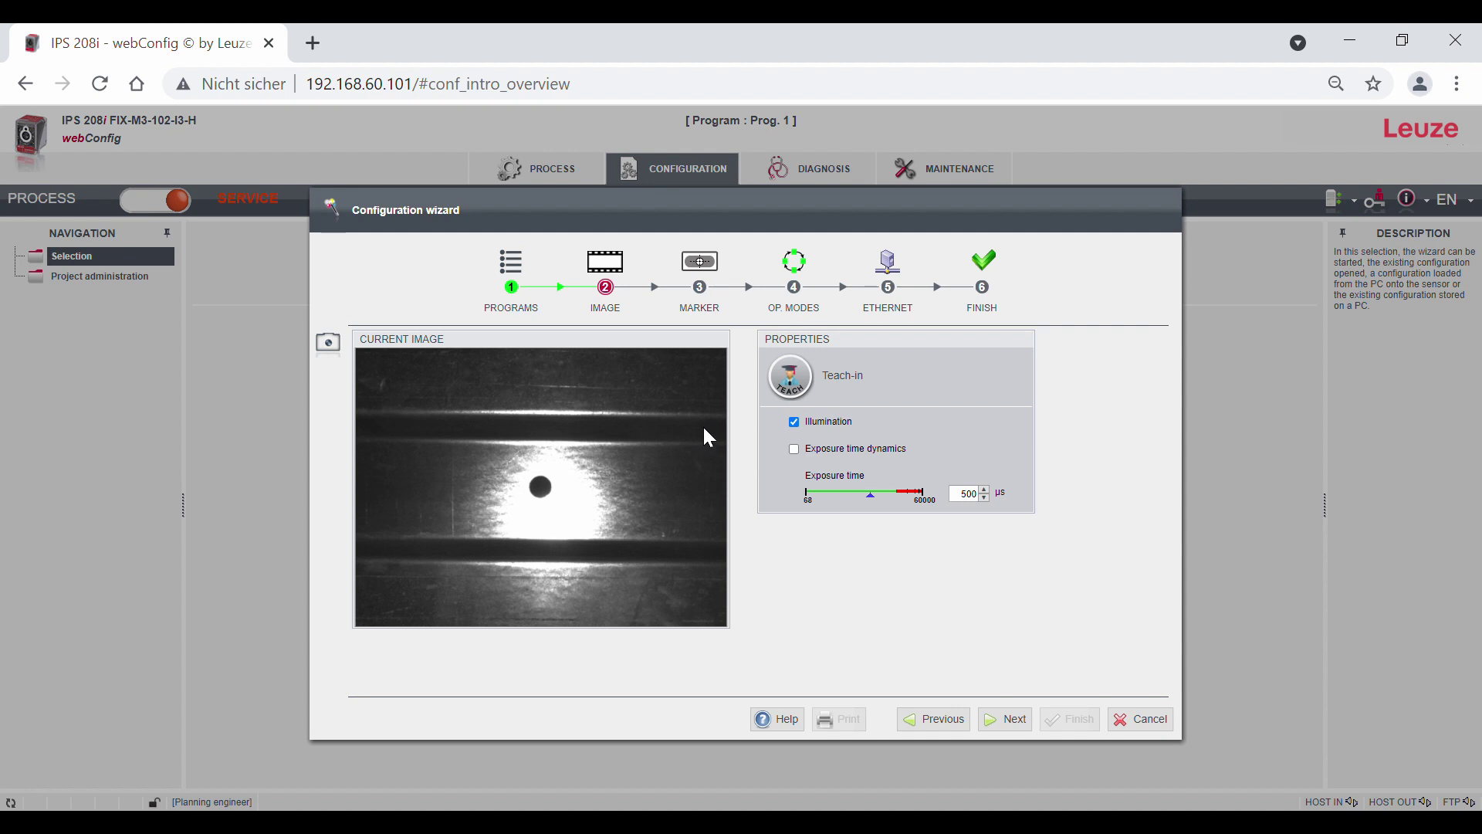
- Teach in the illumination, set exposure to 507 µs, capture new images, leaving exposure dynamics off
click(798, 382)
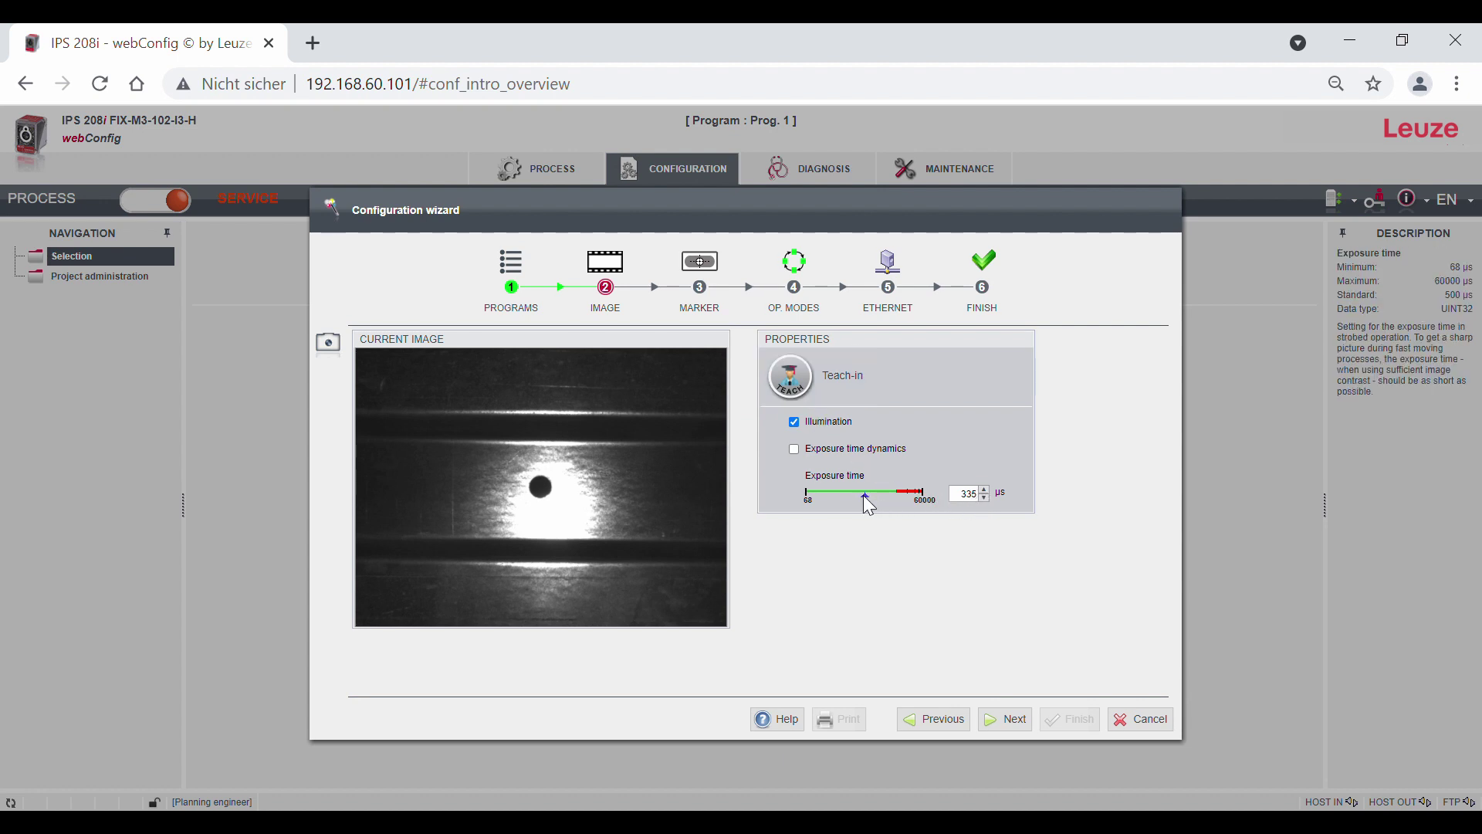
drag(864, 495, 866, 493)
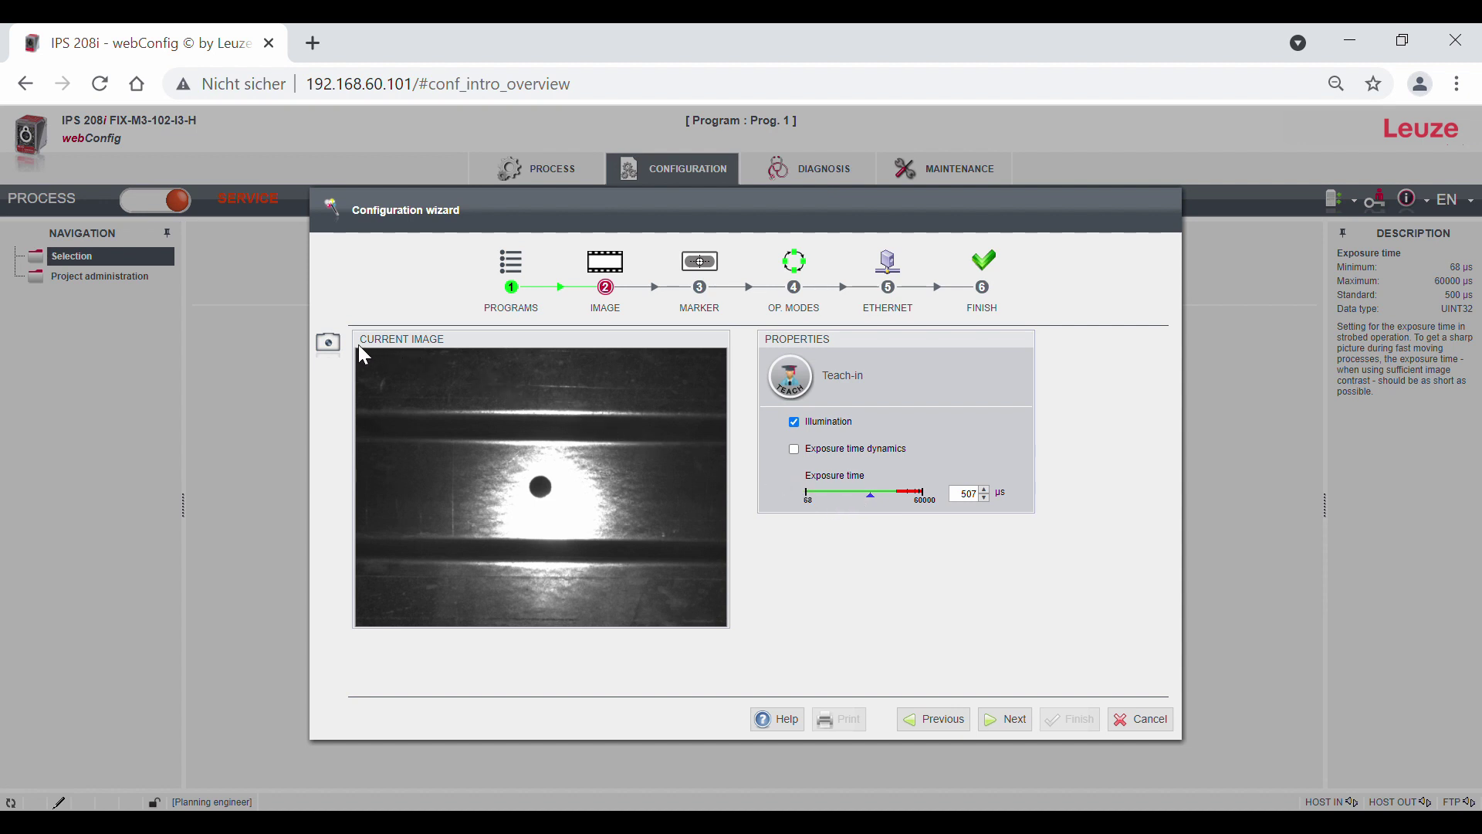
click(327, 344)
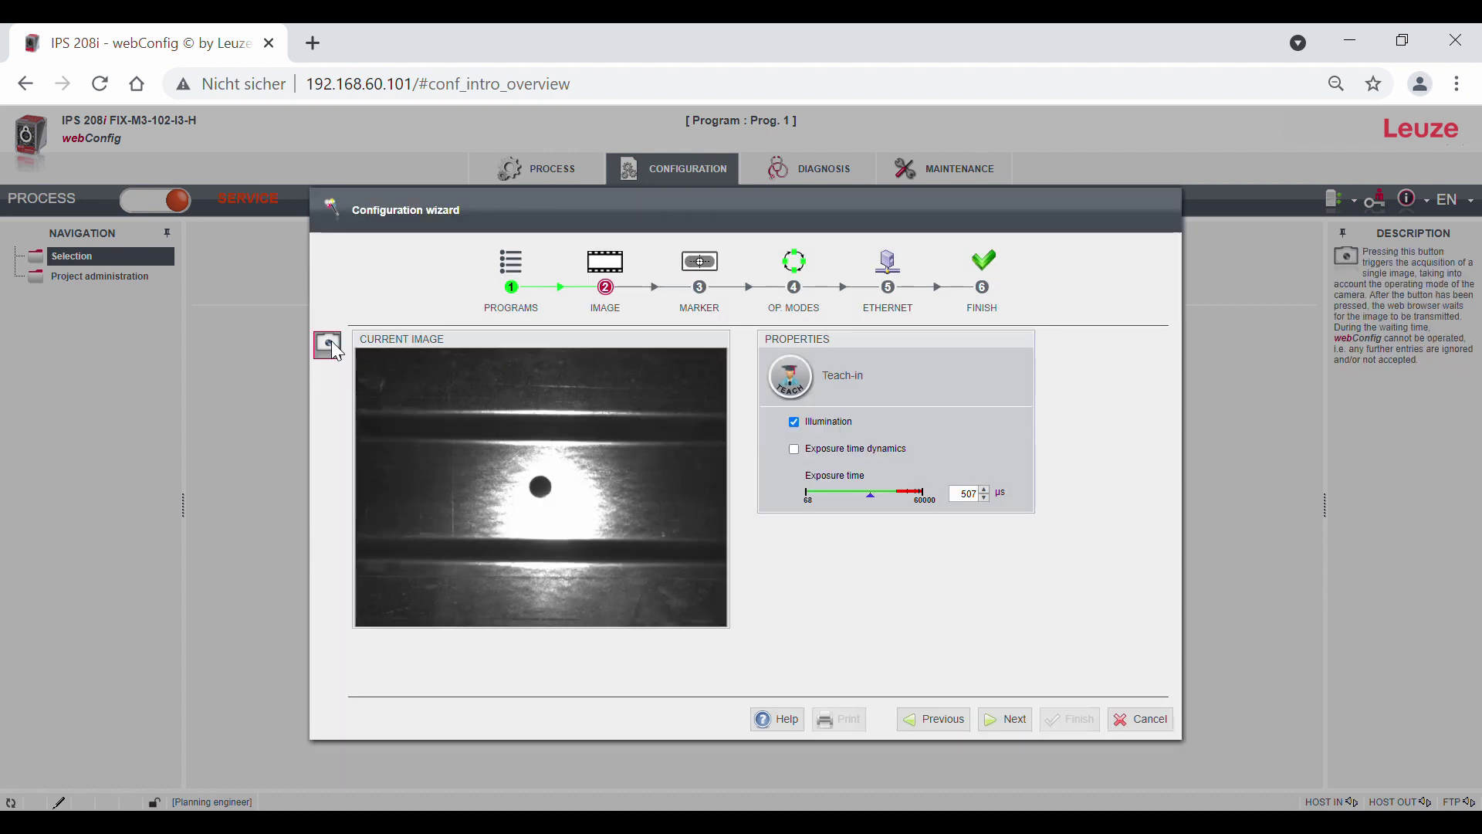
click(327, 344)
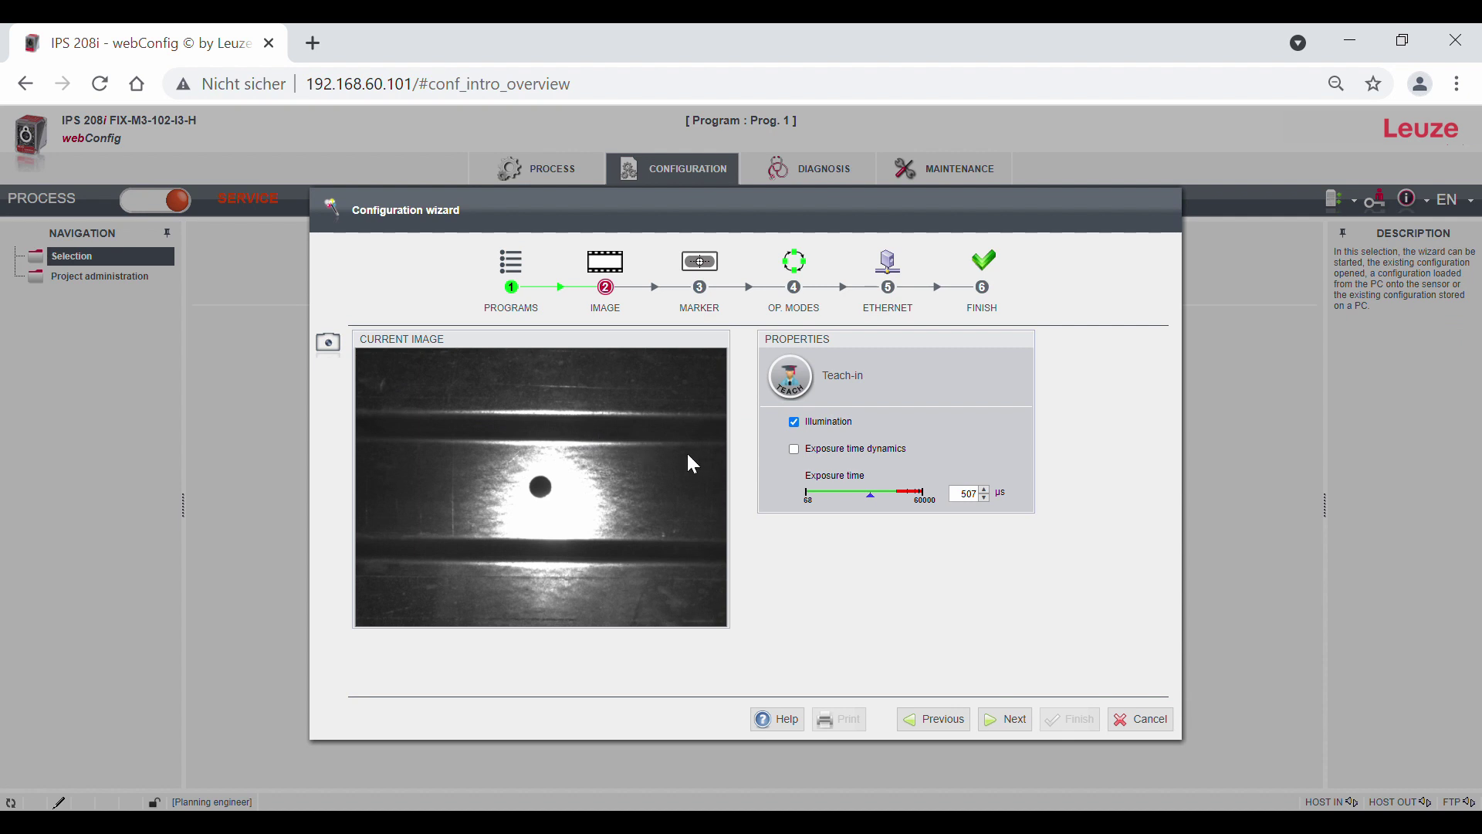
click(795, 451)
click(797, 450)
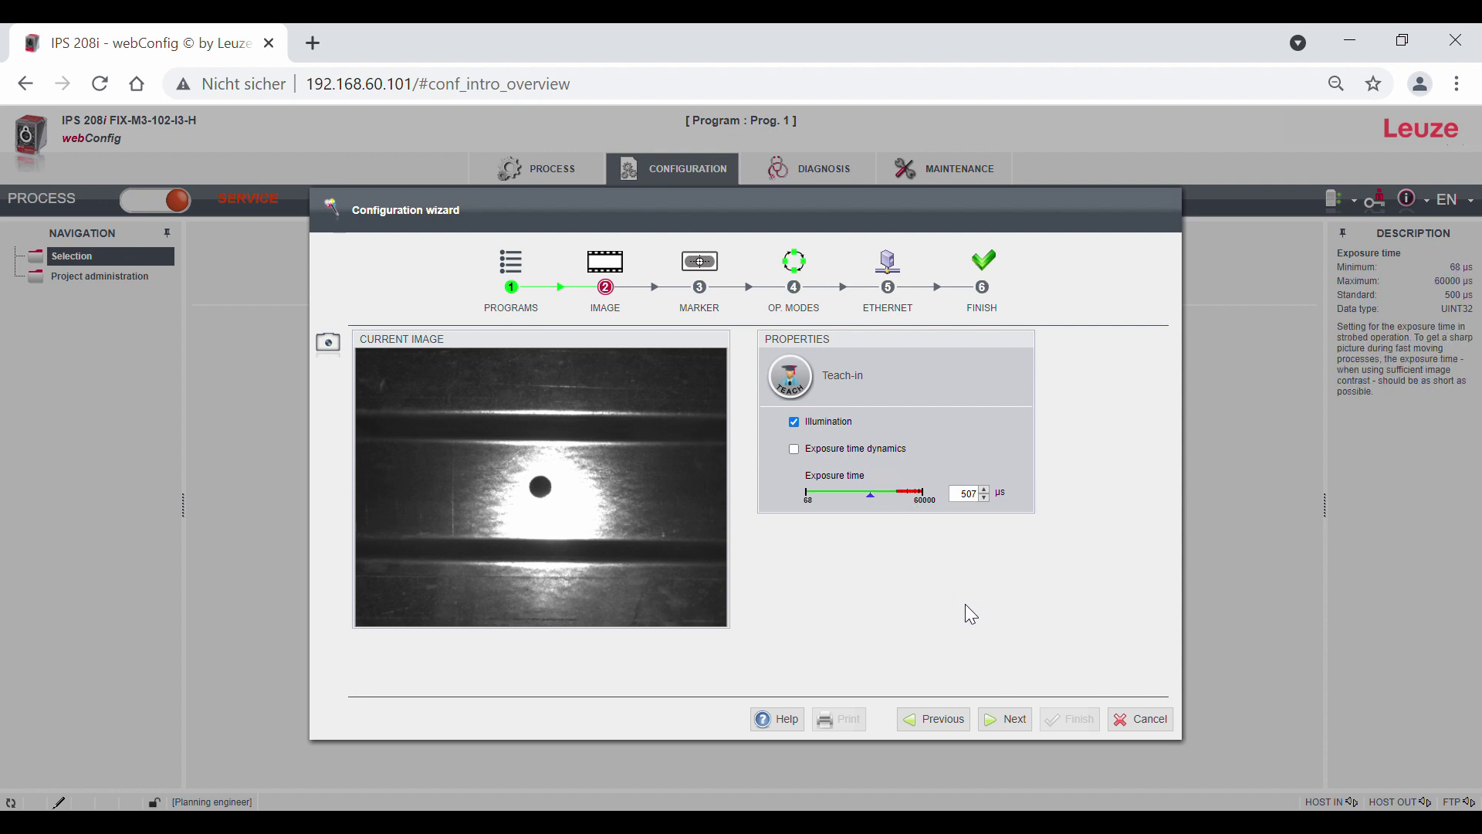
click(1005, 719)
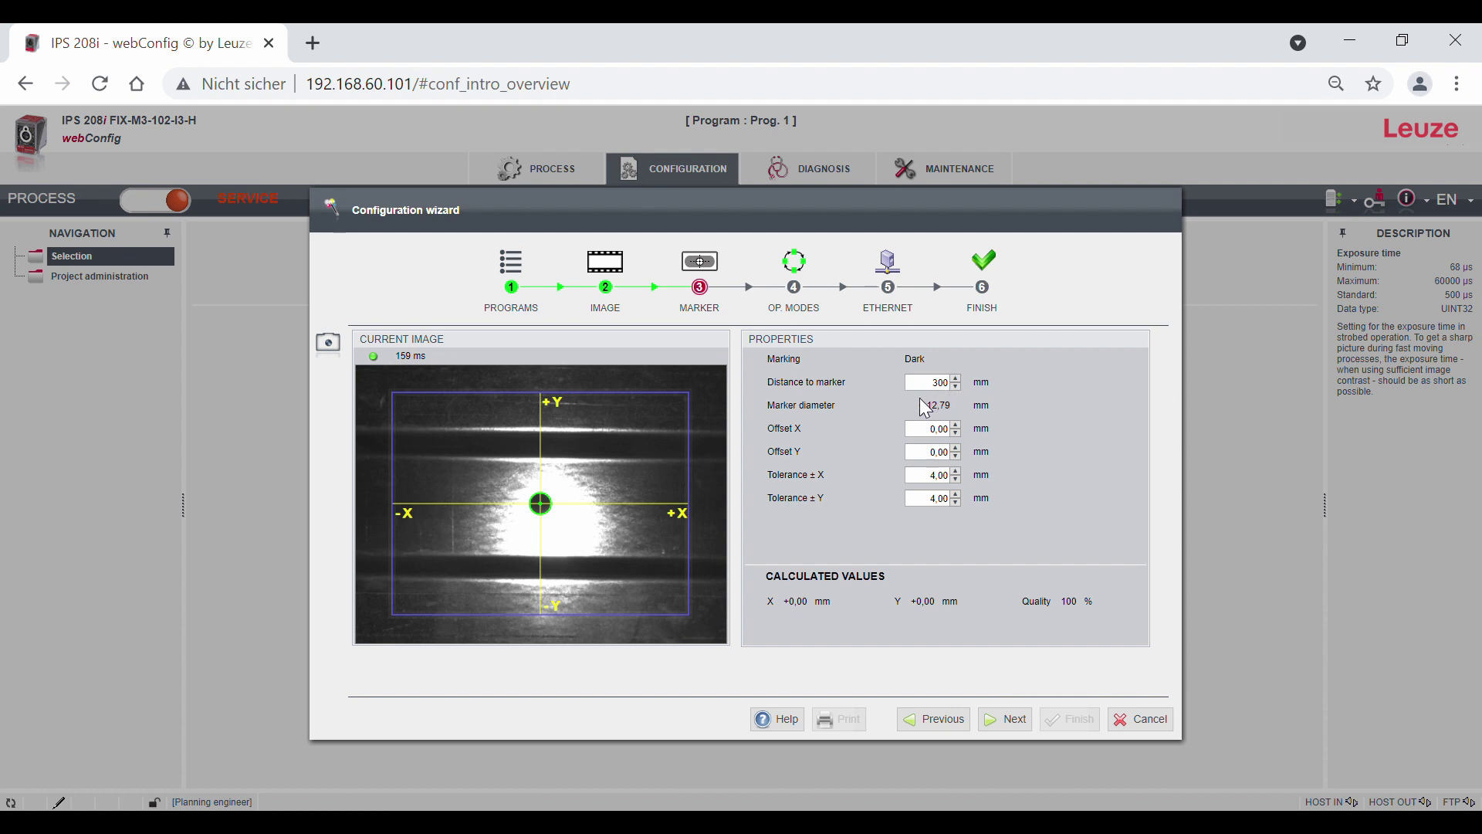
drag(922, 407, 963, 415)
click(831, 429)
drag(1066, 601, 1101, 609)
- On the Op. Modes step, try Reading gate control, then settle on Single trigger mode
click(1020, 713)
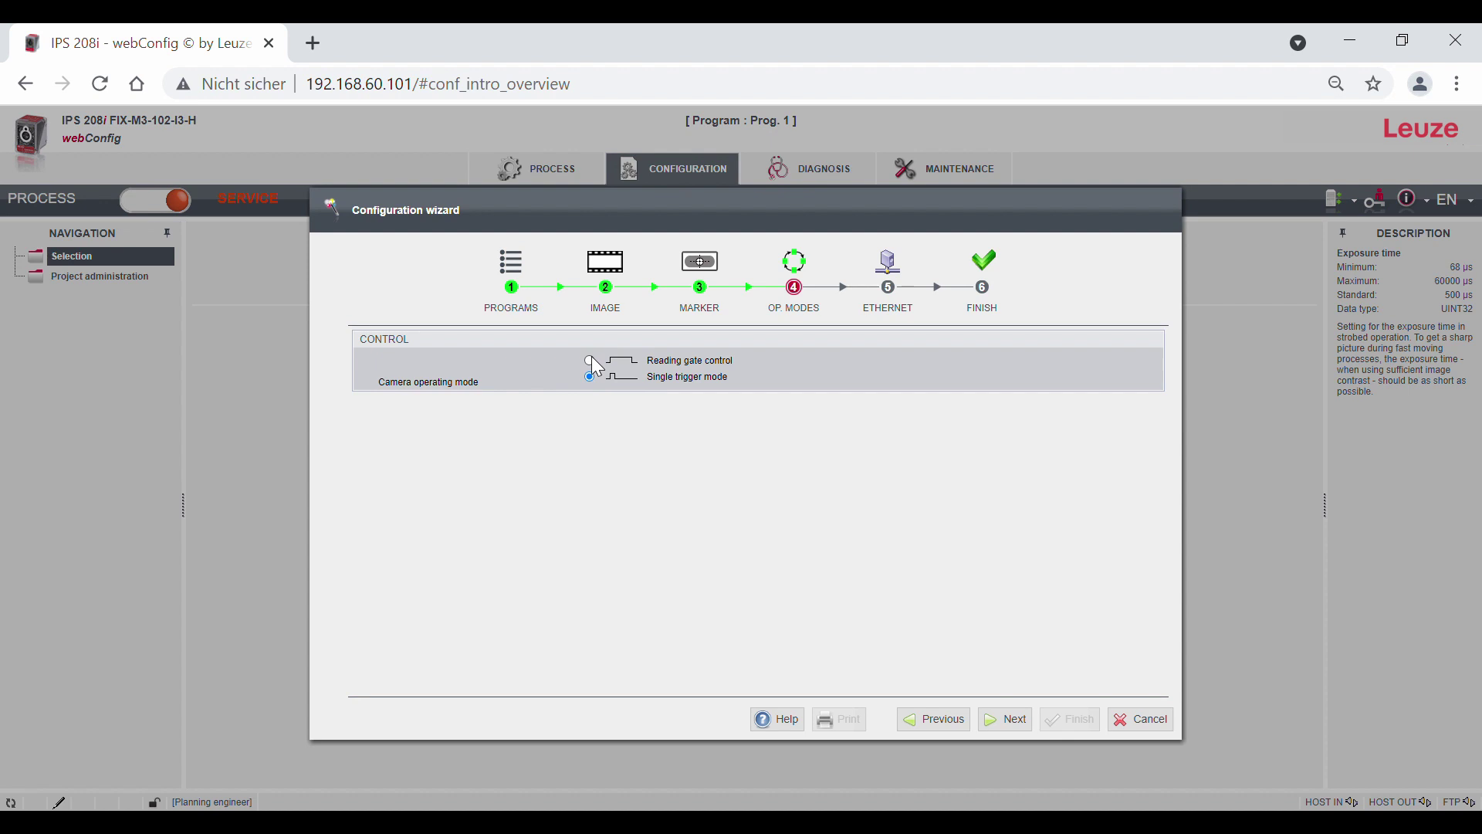
mouse_move(591, 362)
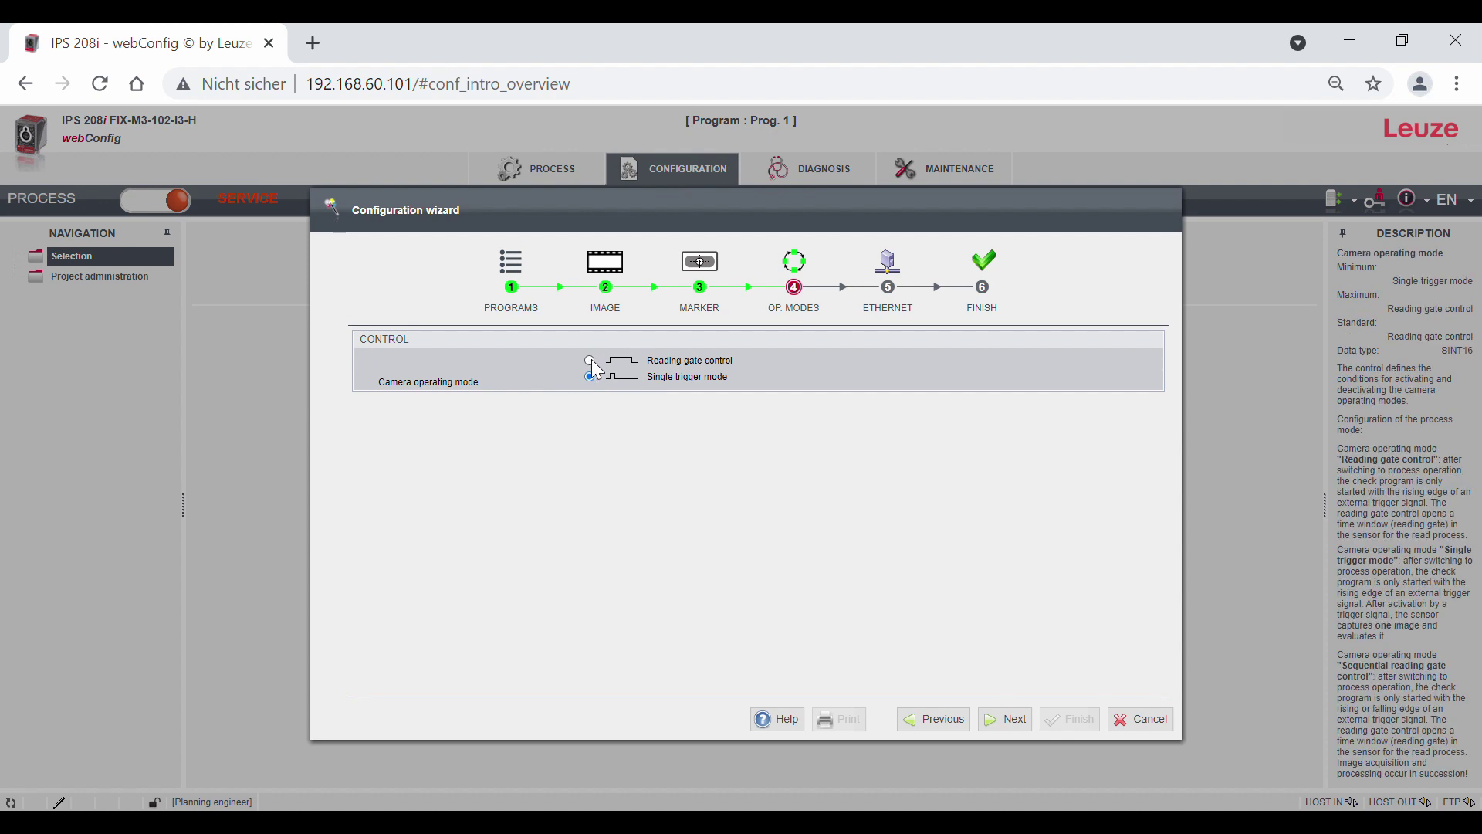
click(591, 361)
click(589, 378)
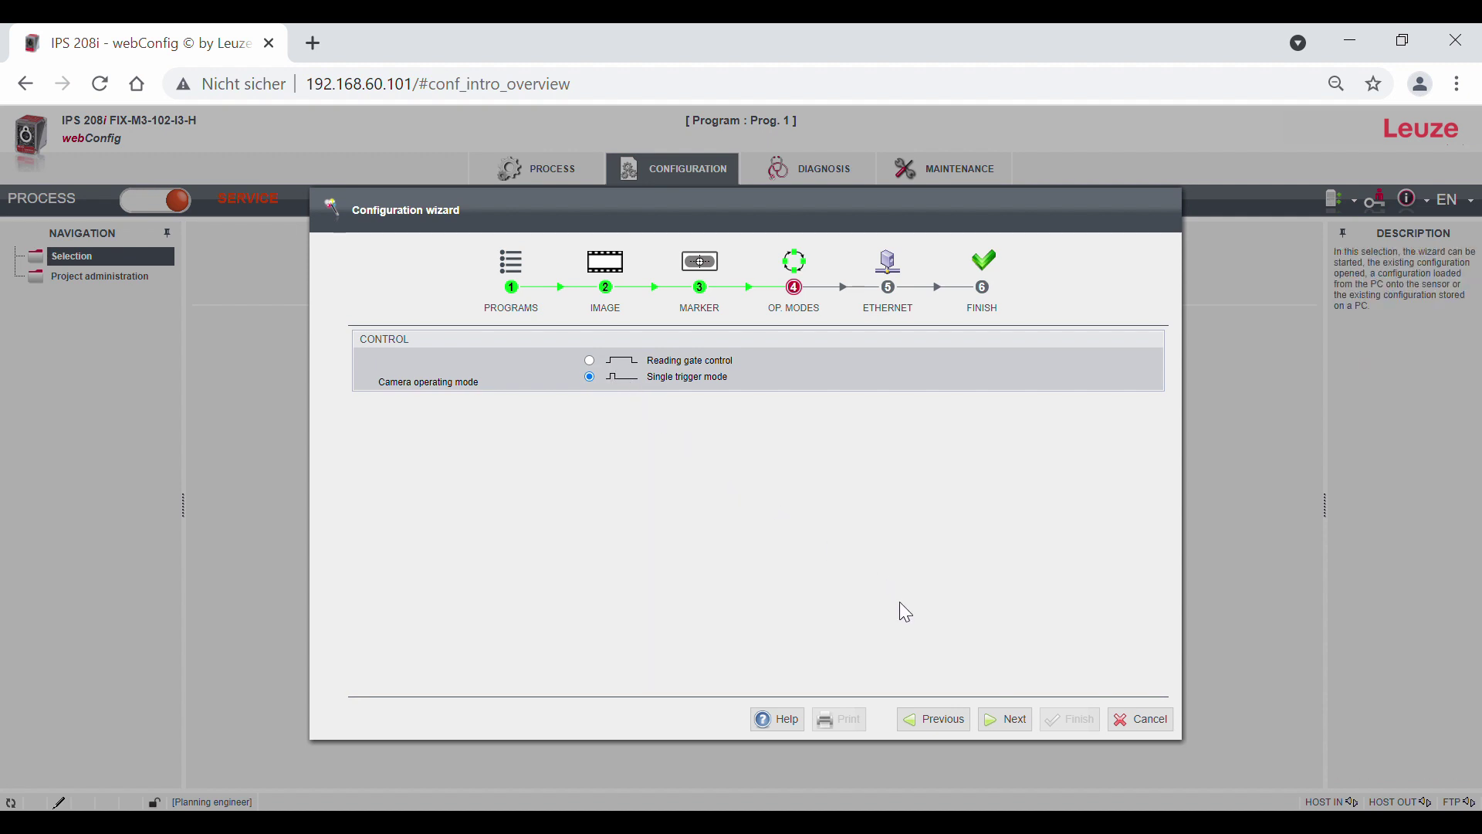
- On the Ethernet step, keep Ethernet output active as a TCP/IP server on port 10000
click(1007, 719)
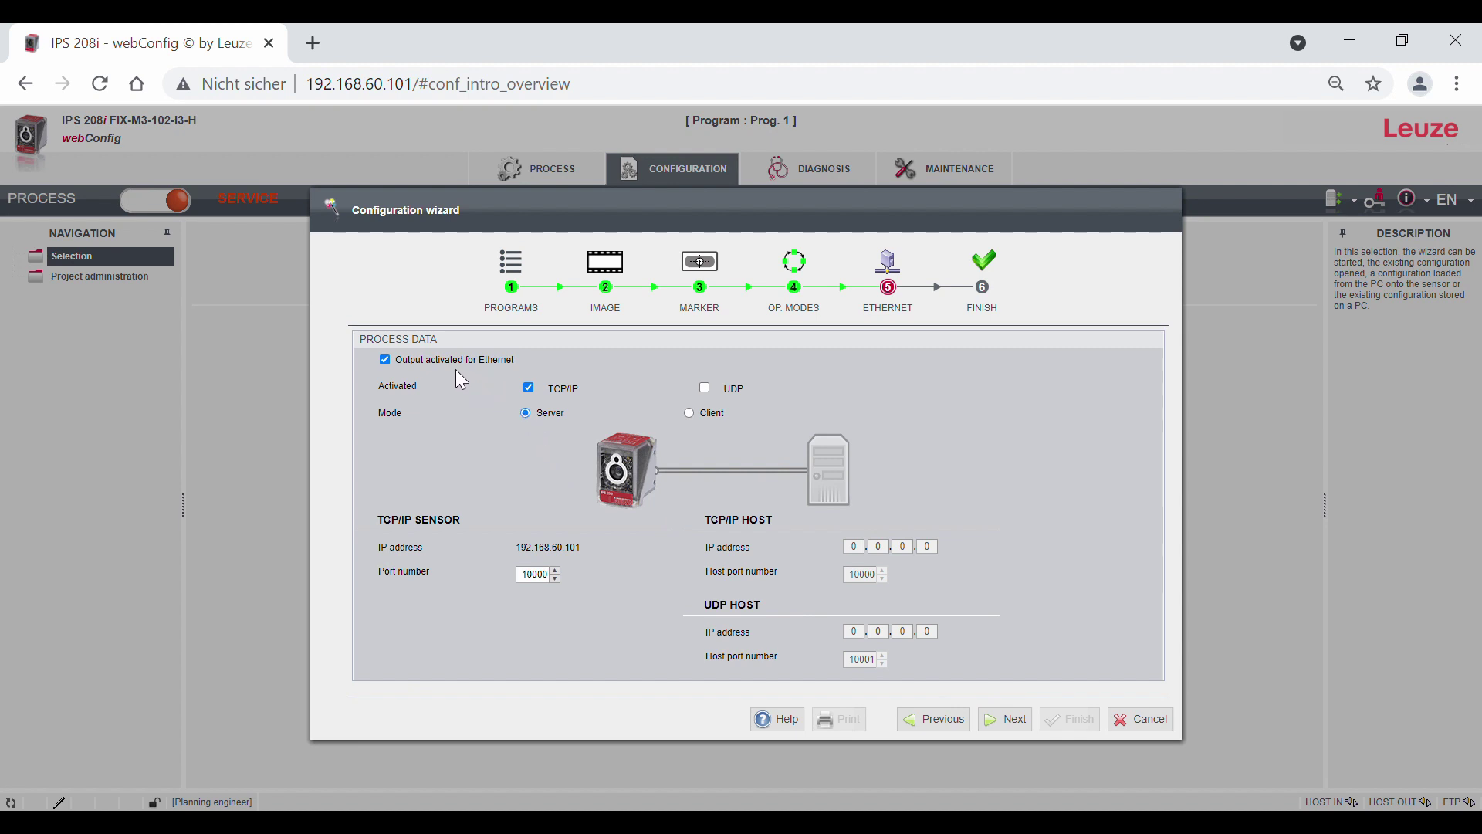
mouse_move(420, 361)
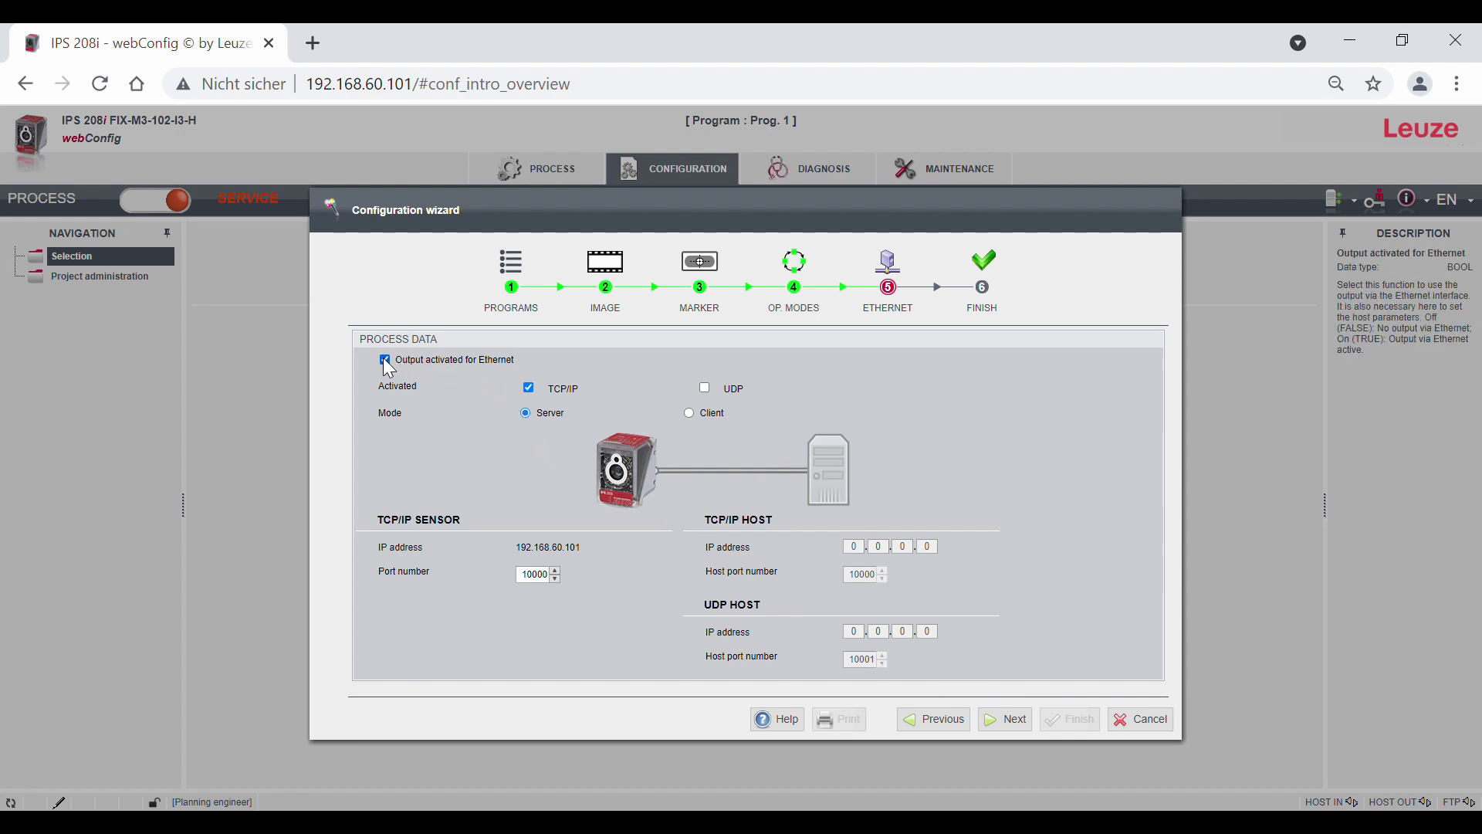
click(384, 359)
click(384, 359)
mouse_move(707, 388)
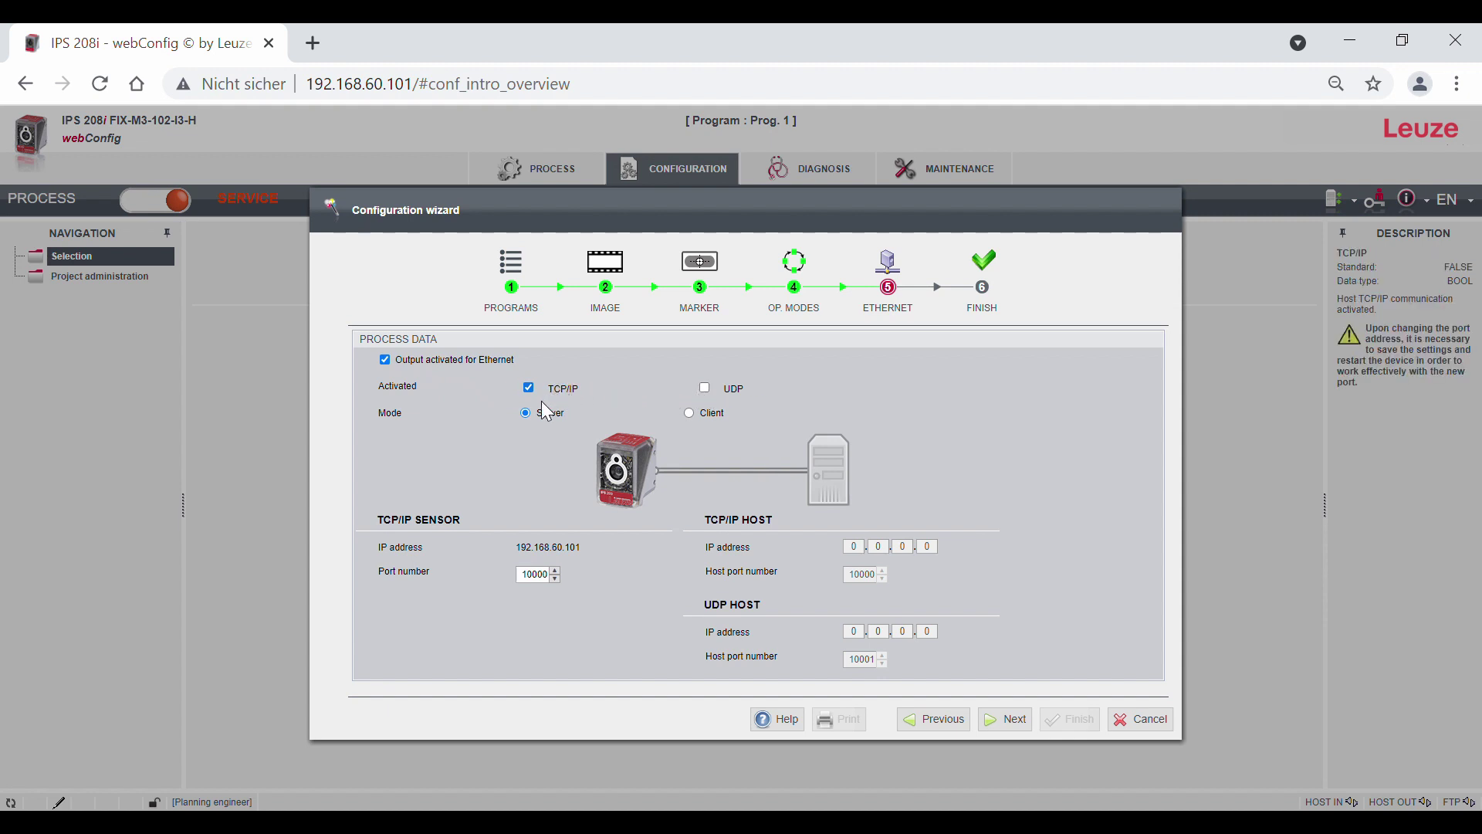
mouse_move(527, 419)
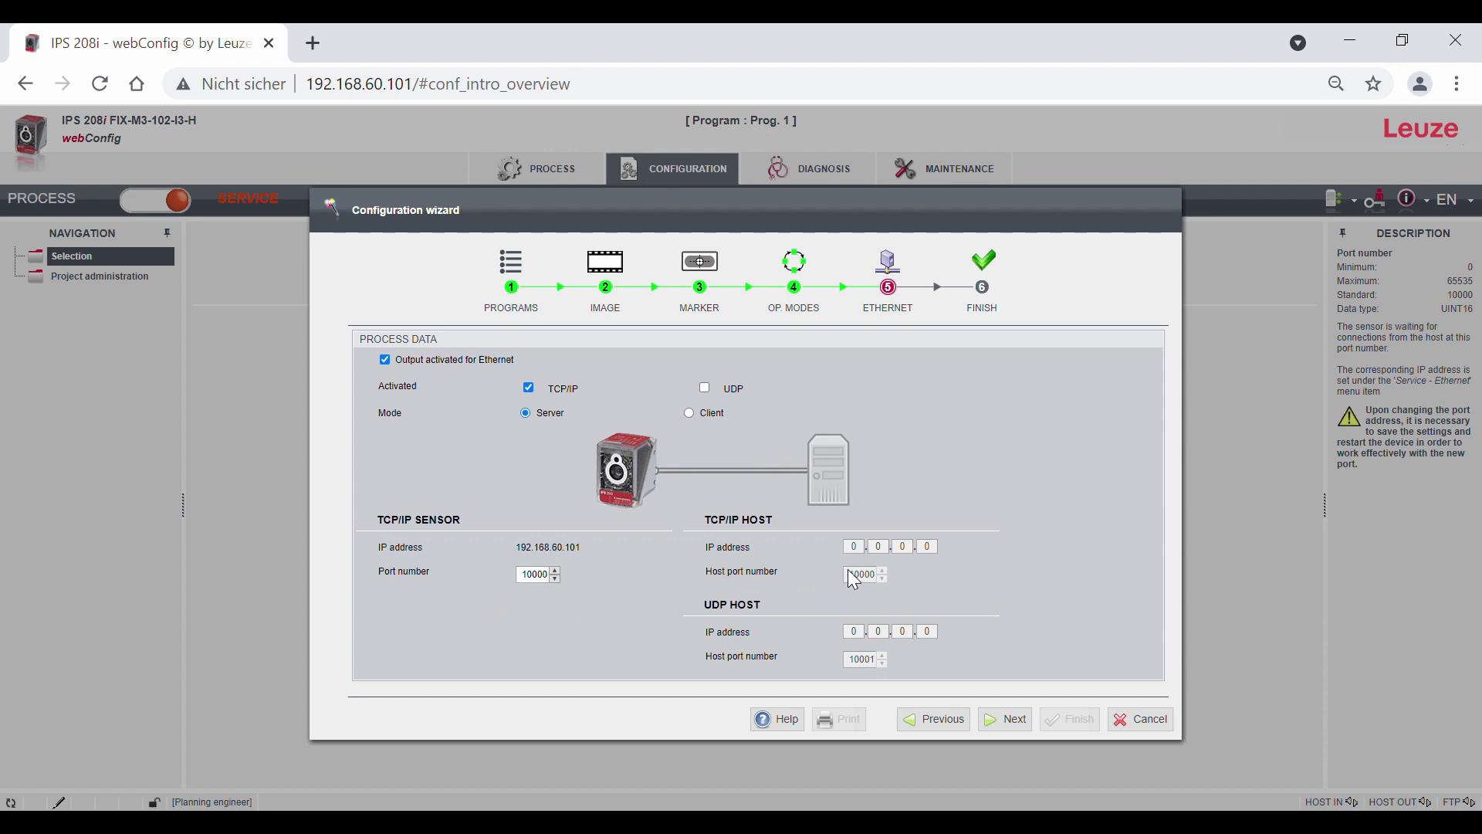
mouse_move(814, 594)
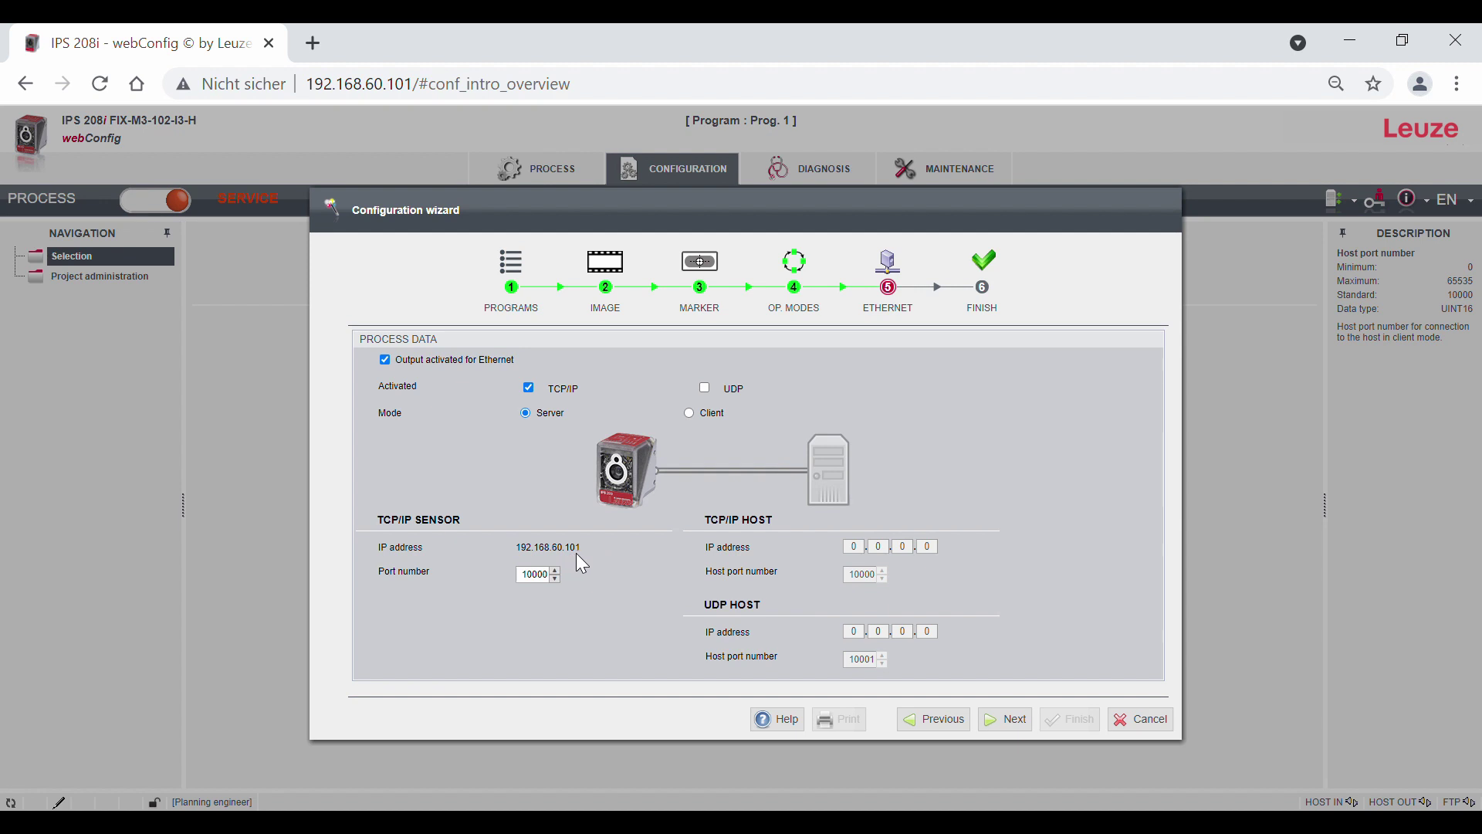
mouse_move(557, 580)
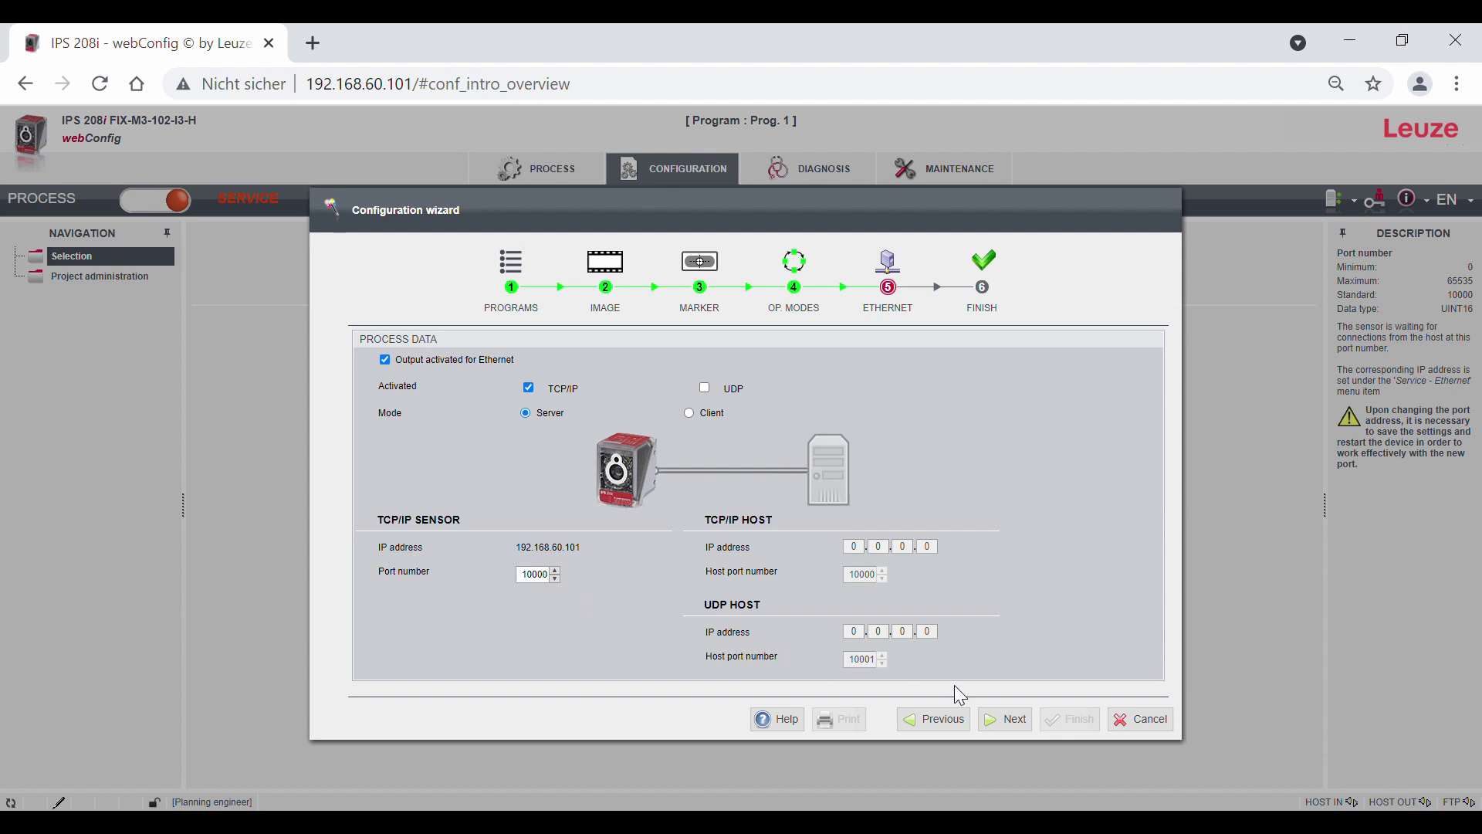
- Scroll through the Prog. 1 Finish summary and finish the wizard to bring up Accept data
click(1008, 721)
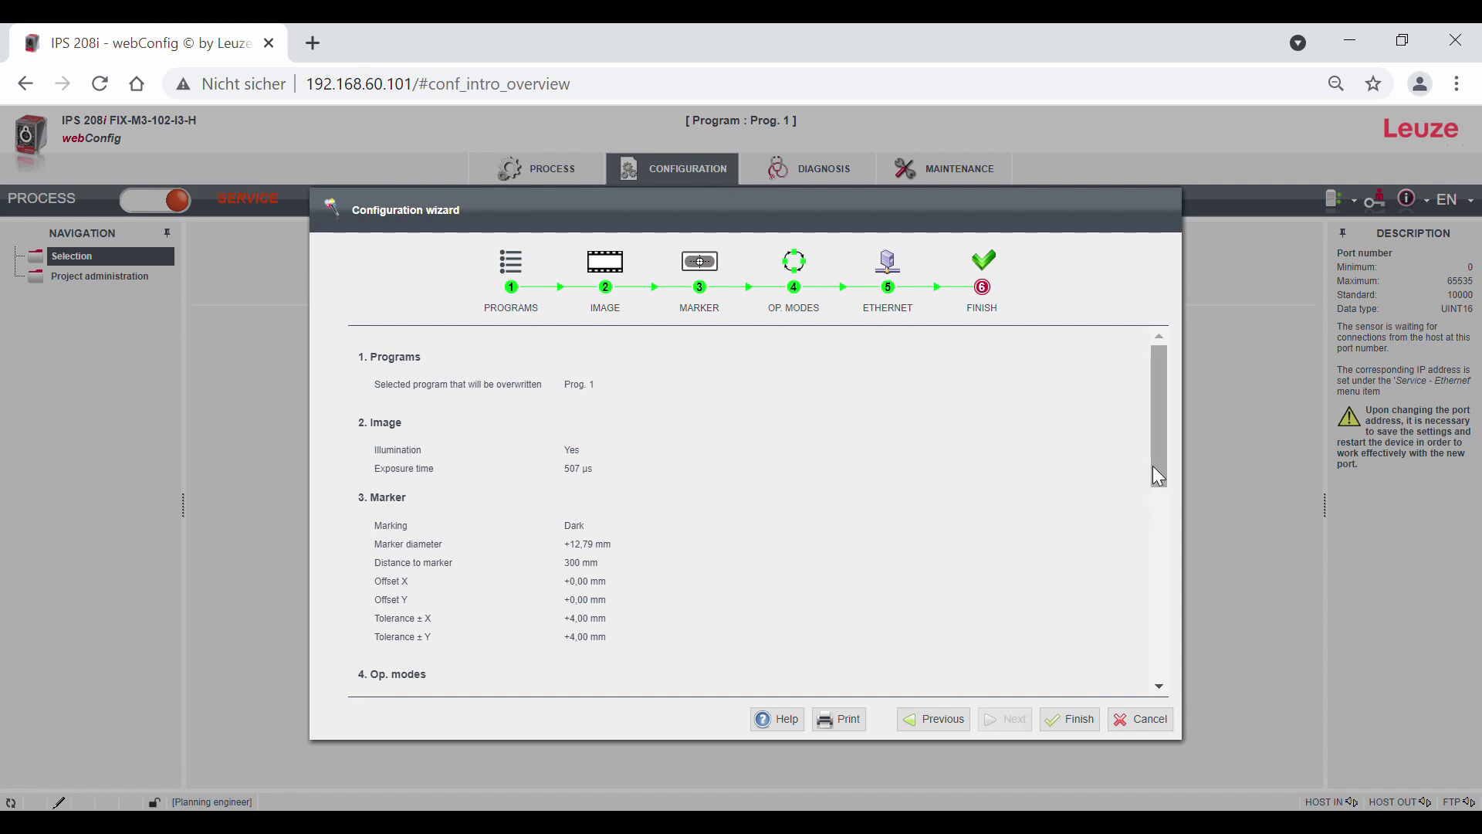
drag(1156, 466, 1161, 612)
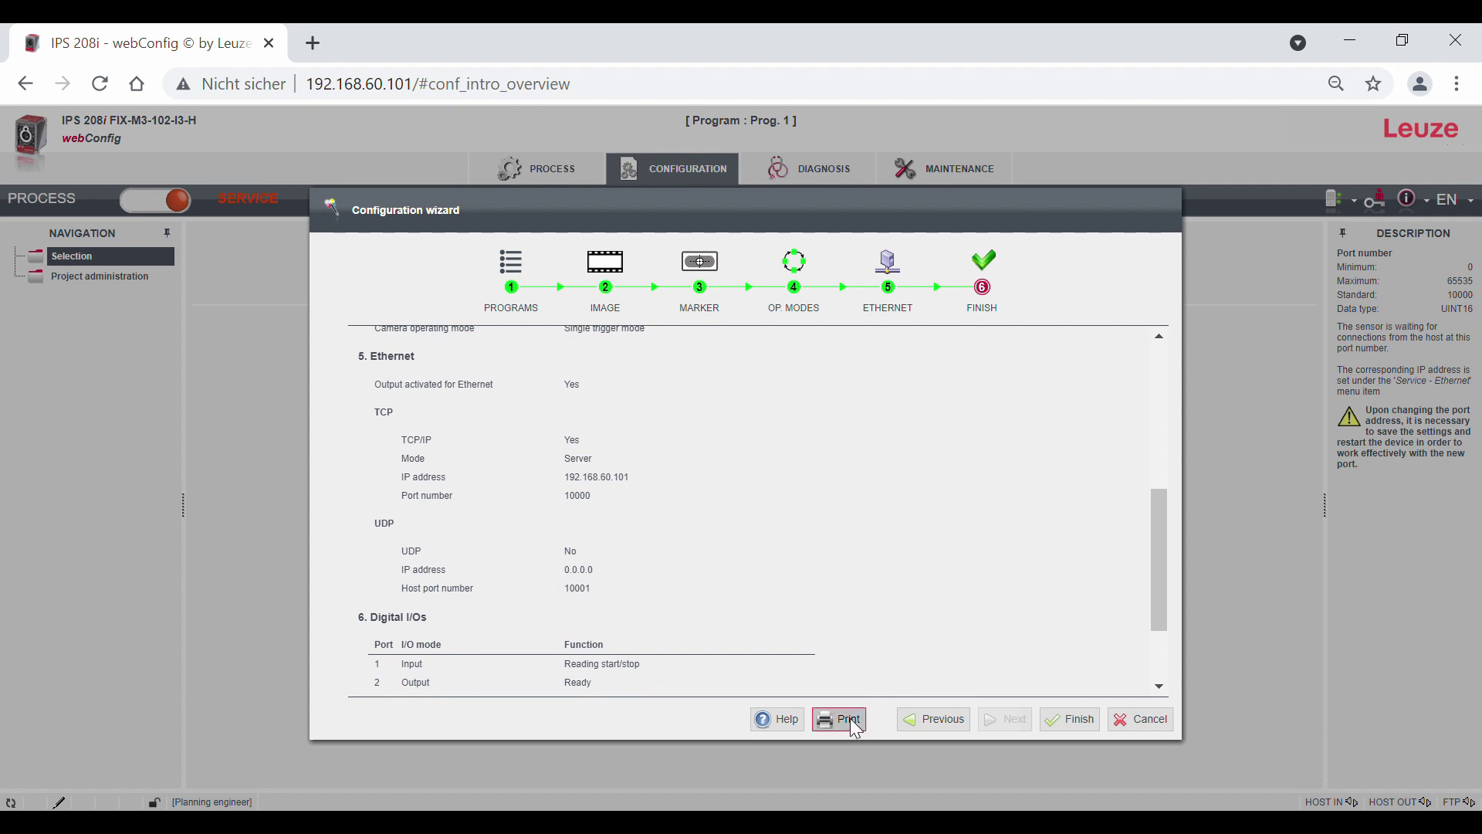
click(1068, 714)
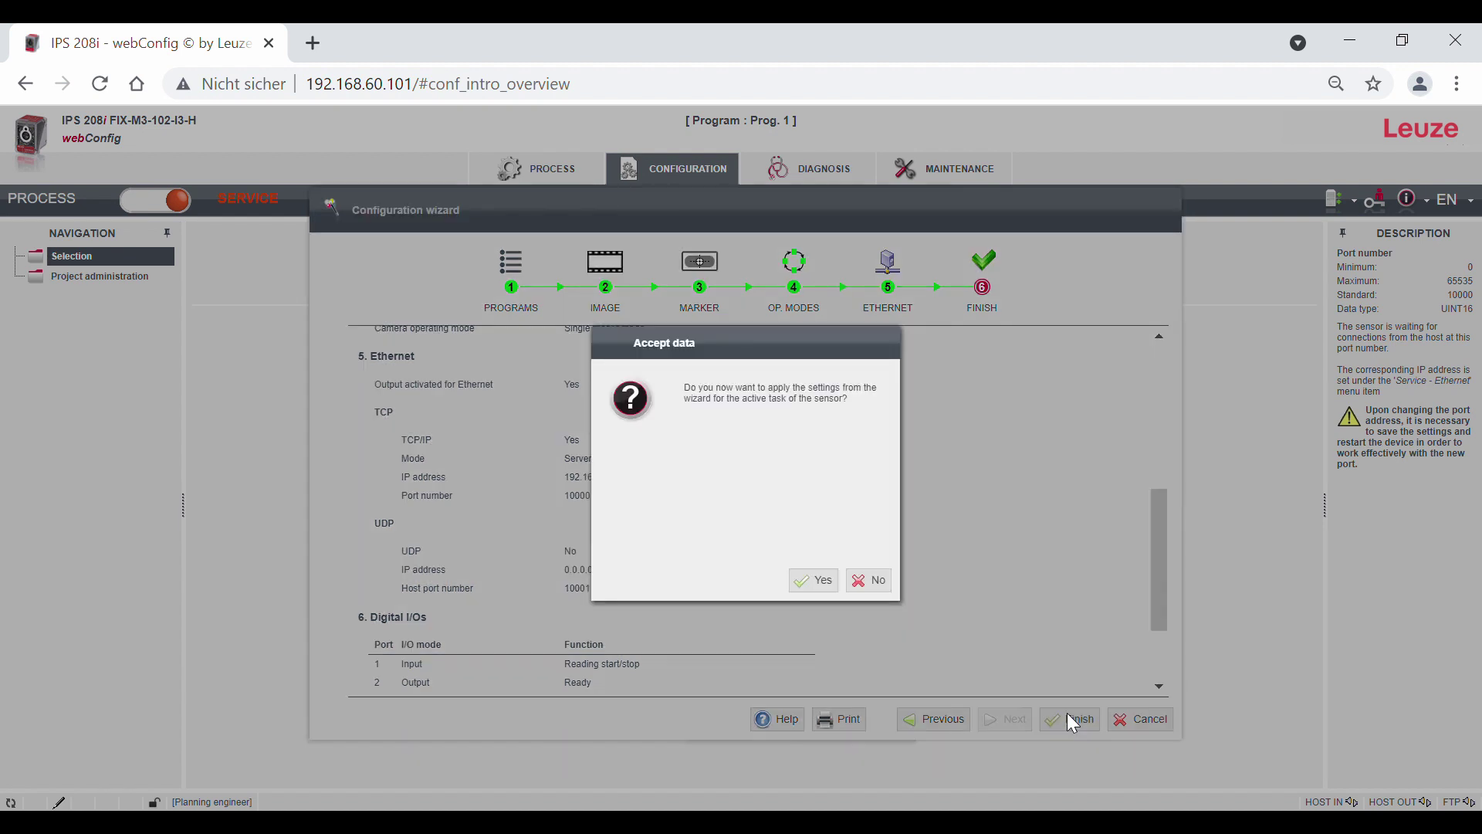
- Accept the wizard data into the active task and return the IPS 208i to process mode
click(817, 579)
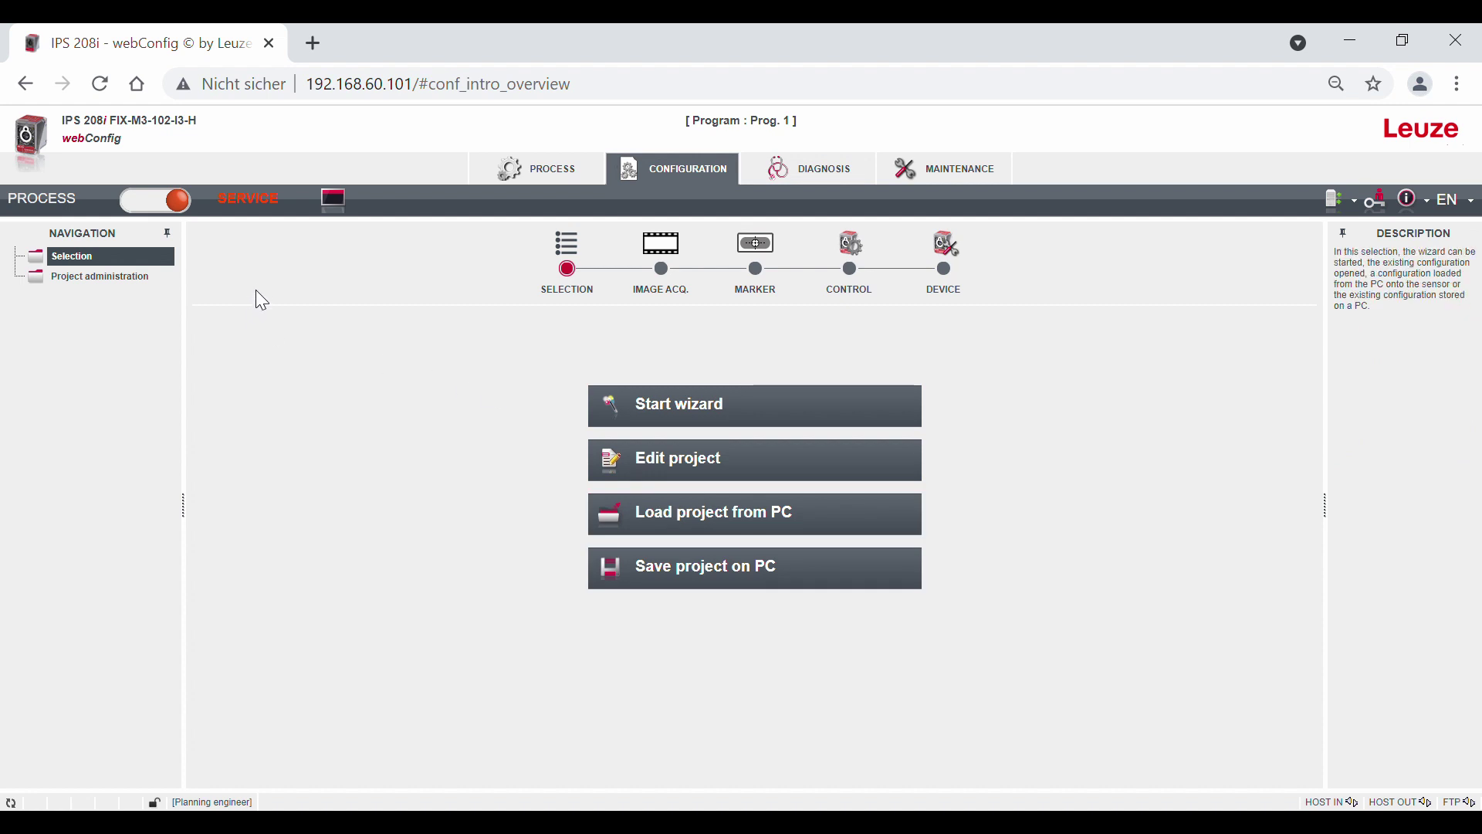
click(179, 203)
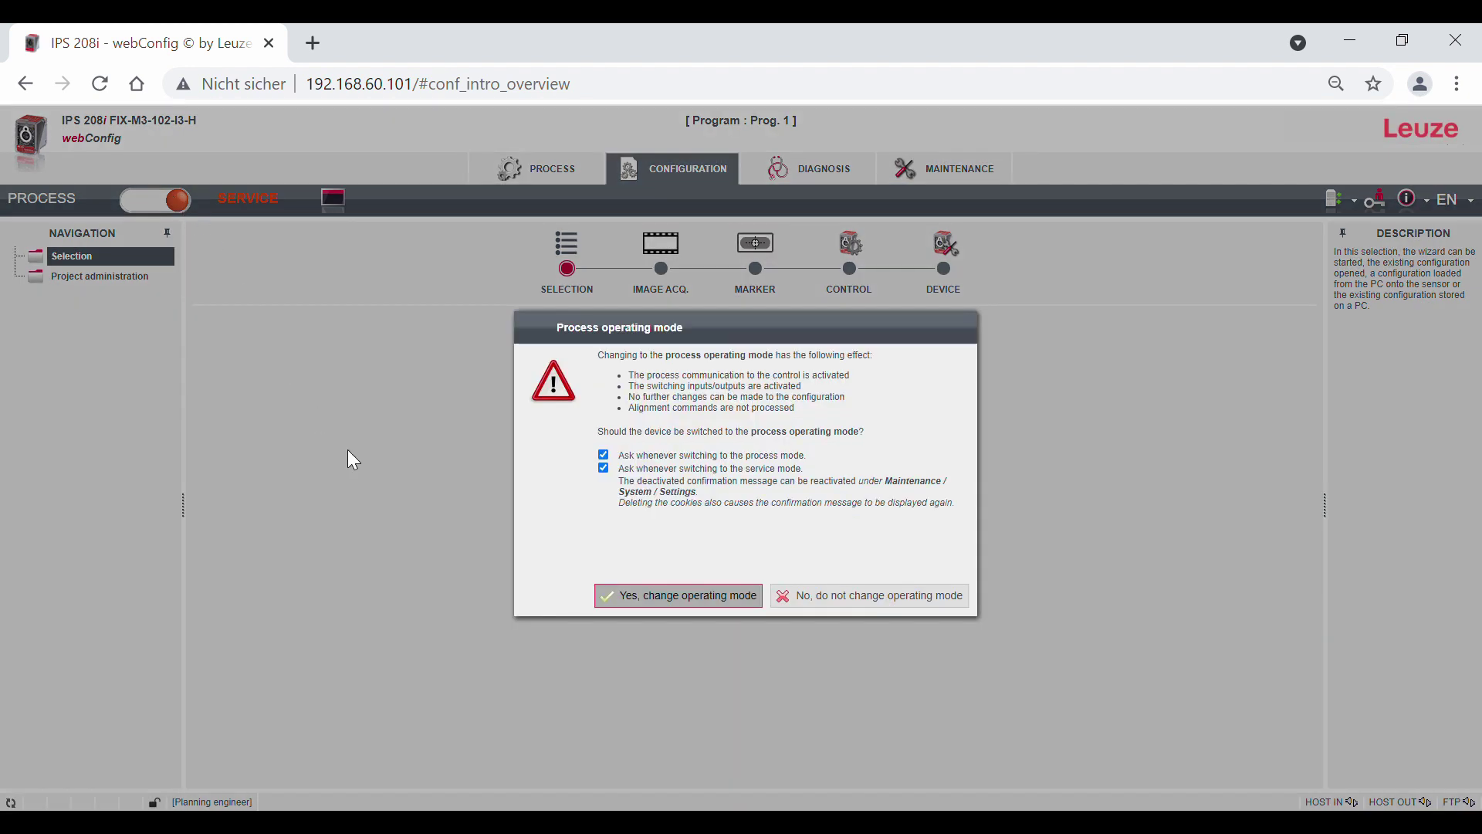
click(604, 595)
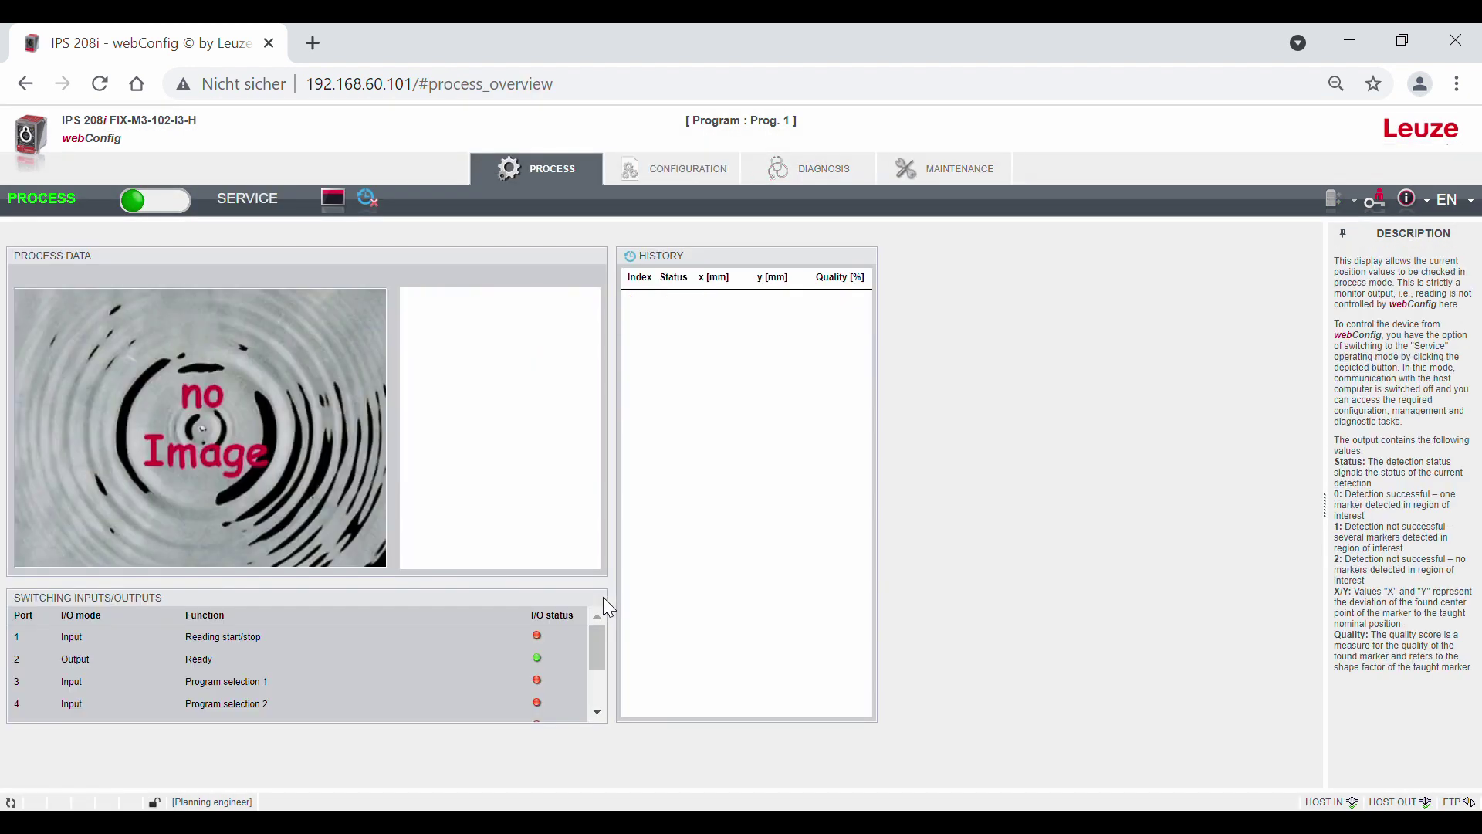